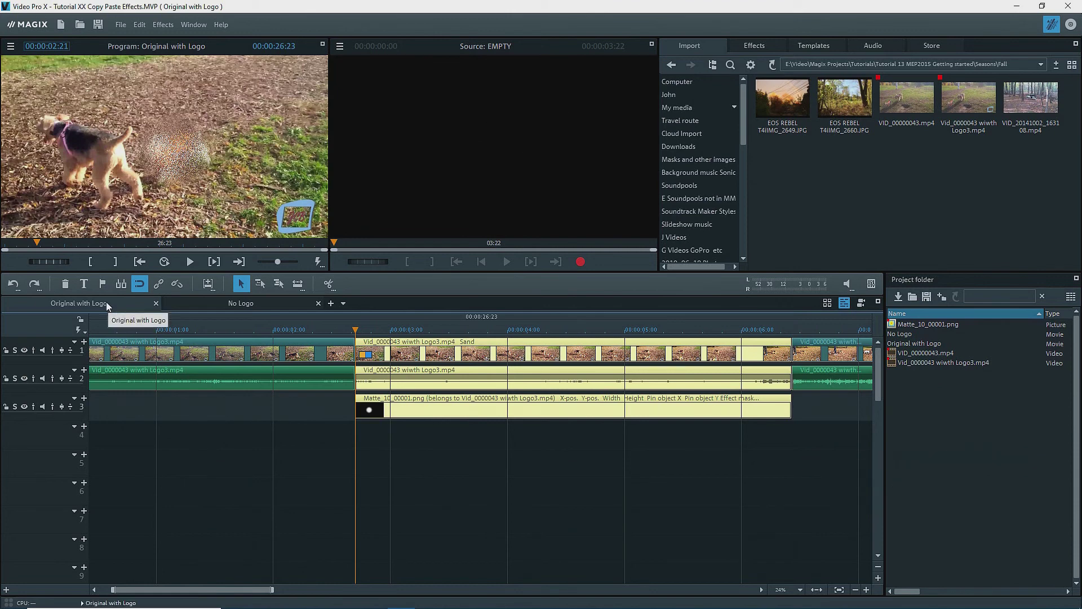
- Scrub through the current movie and the No Logo movie to preview them
{"action": "left_click_drag", "start_coordinate": [356, 330], "coordinate": [415, 326]}
{"action": "left_click", "coordinate": [283, 304]}
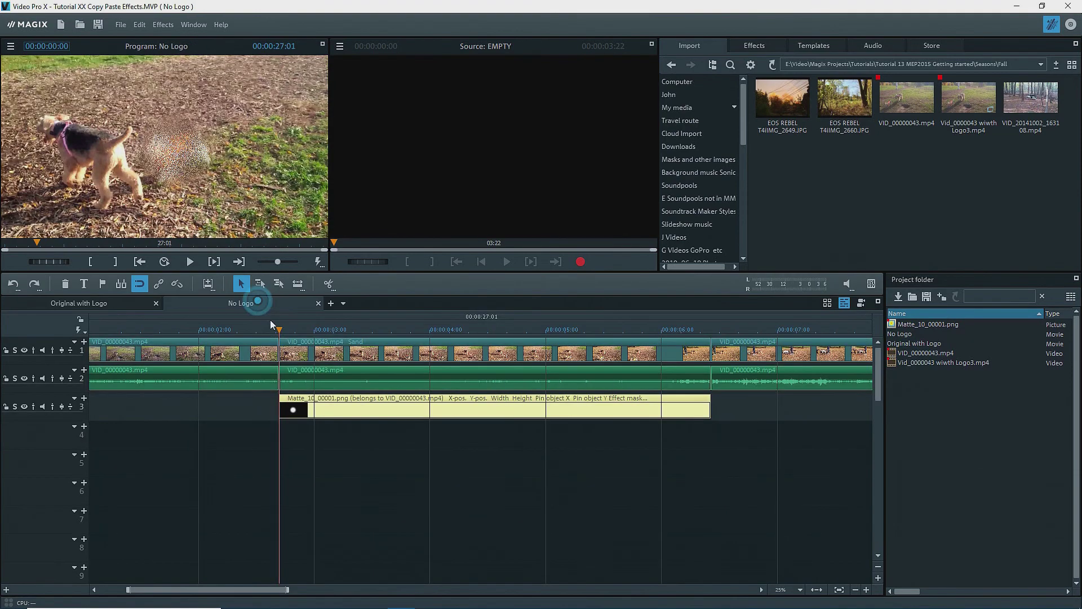
{"action": "left_click_drag", "start_coordinate": [280, 329], "coordinate": [313, 330]}
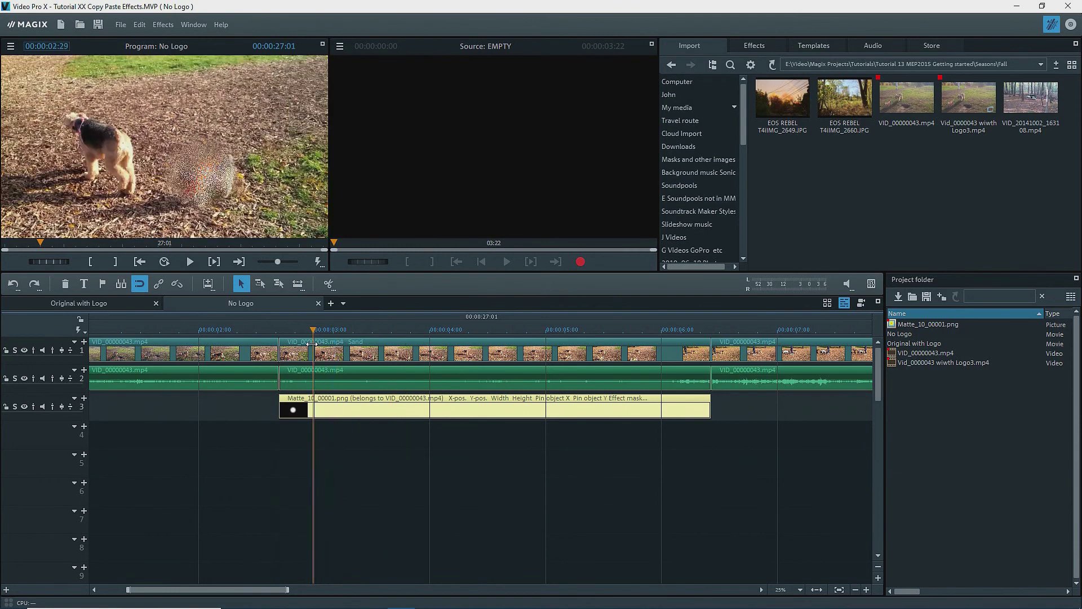
- Add two new empty movies named Movie 3 and Movie 4
{"action": "left_click", "coordinate": [331, 303]}
{"action": "right_click", "coordinate": [376, 307]}
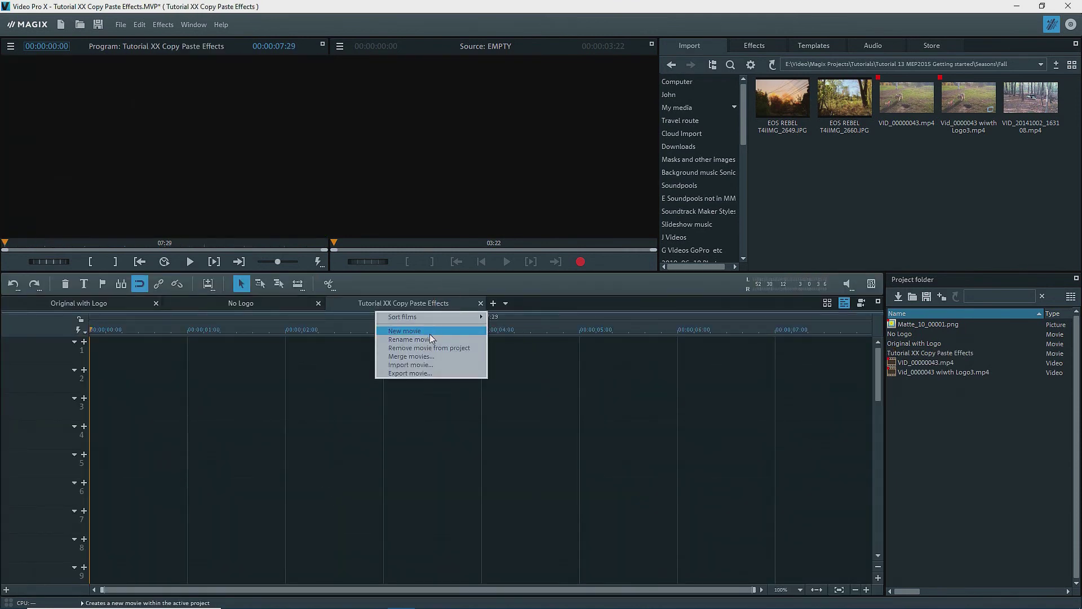
{"action": "left_click", "coordinate": [406, 332]}
{"action": "key", "text": "Escape"}
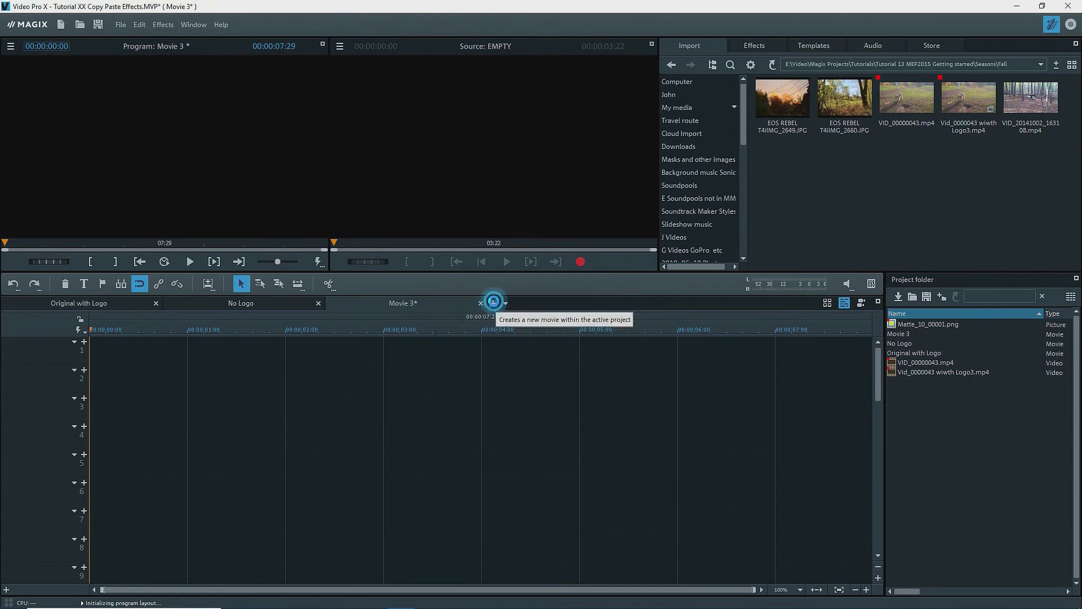
{"action": "left_click", "coordinate": [493, 304]}
{"action": "left_click", "coordinate": [668, 305]}
{"action": "left_click", "coordinate": [588, 373]}
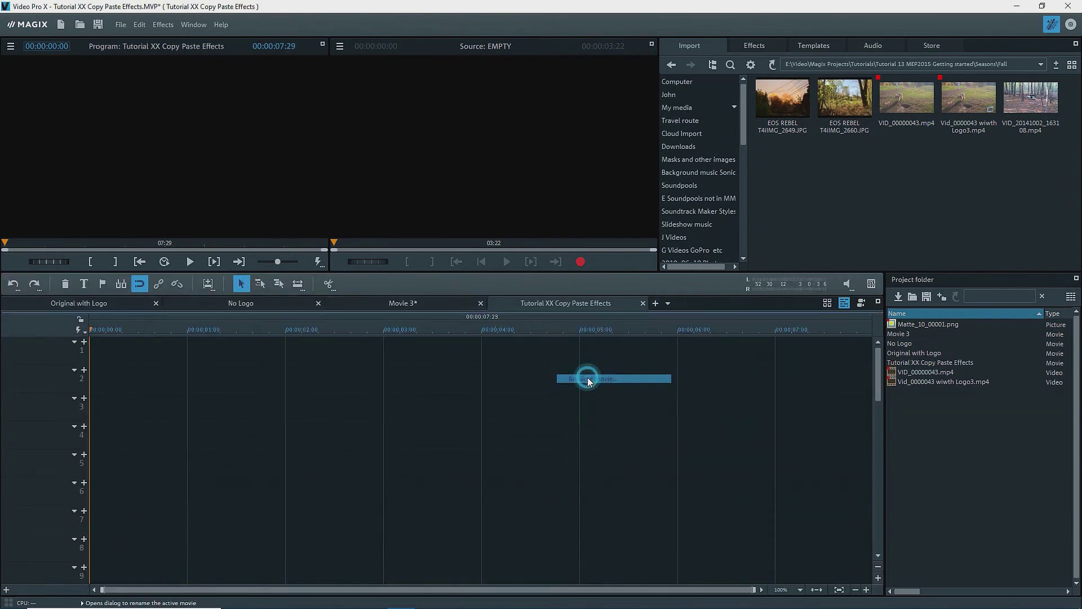
{"action": "type", "text": "Movie 4"}
{"action": "key", "text": "Return"}
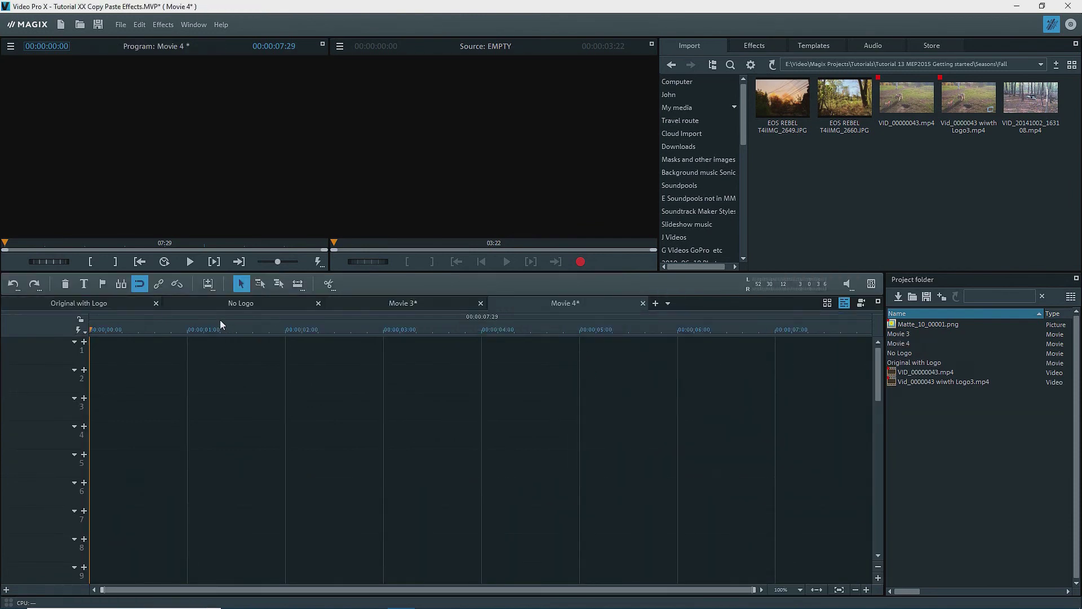
- Insert VID_00000043.mp4 into Movie 3 and Vid_0000043 wiwth Logo3.mp4 into Movie 4
{"action": "left_click", "coordinate": [924, 107]}
{"action": "left_click", "coordinate": [544, 303]}
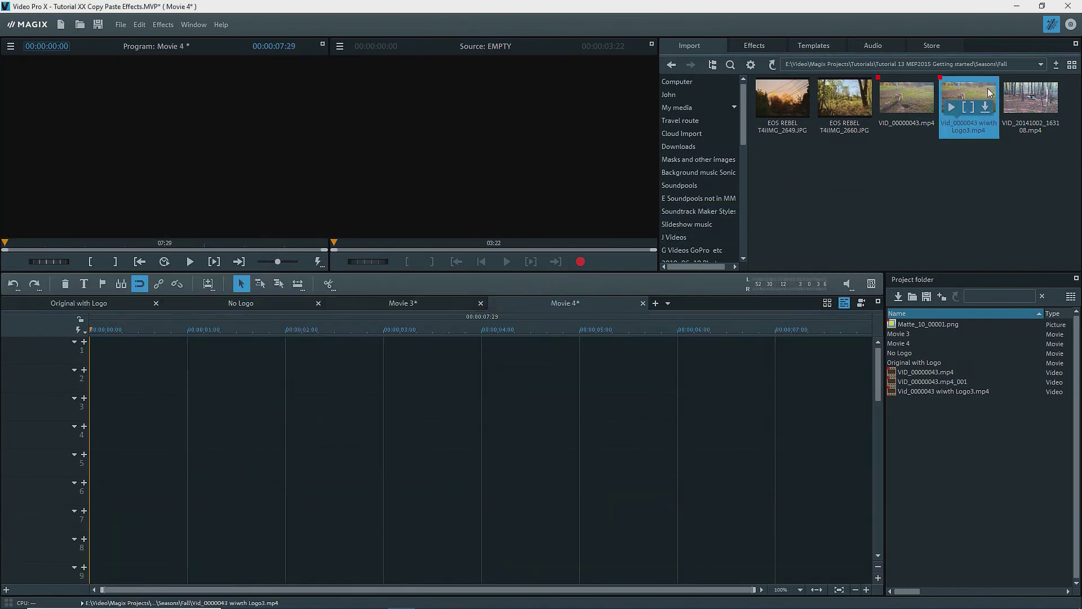
{"action": "left_click", "coordinate": [985, 107]}
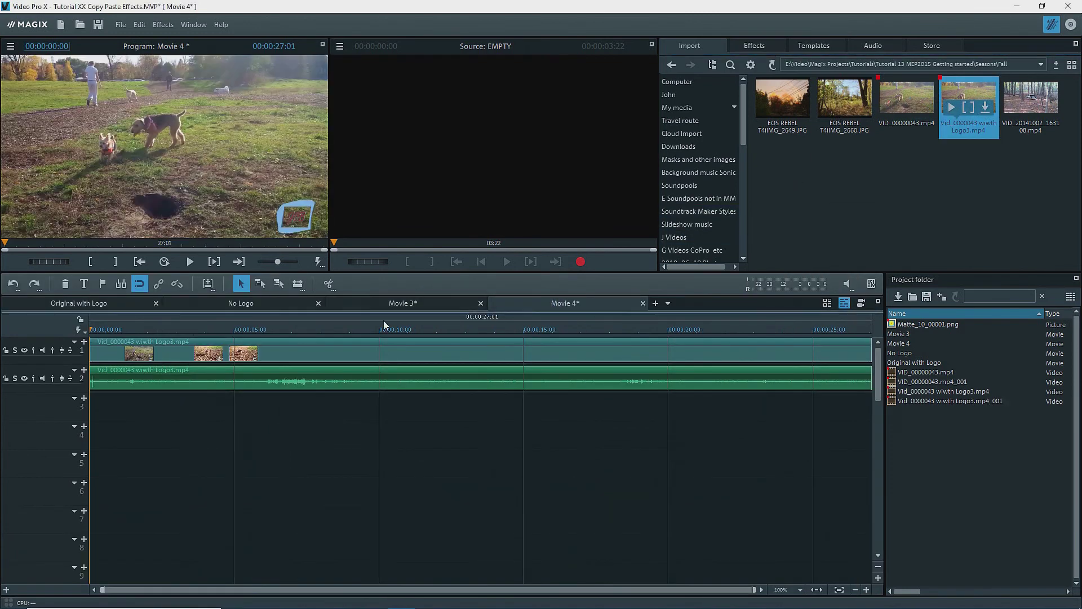
- Move about 6 seconds into Movie 3 and Movie 4, then select Movie 3's second clip
{"action": "left_click", "coordinate": [403, 303]}
{"action": "left_click", "coordinate": [271, 331]}
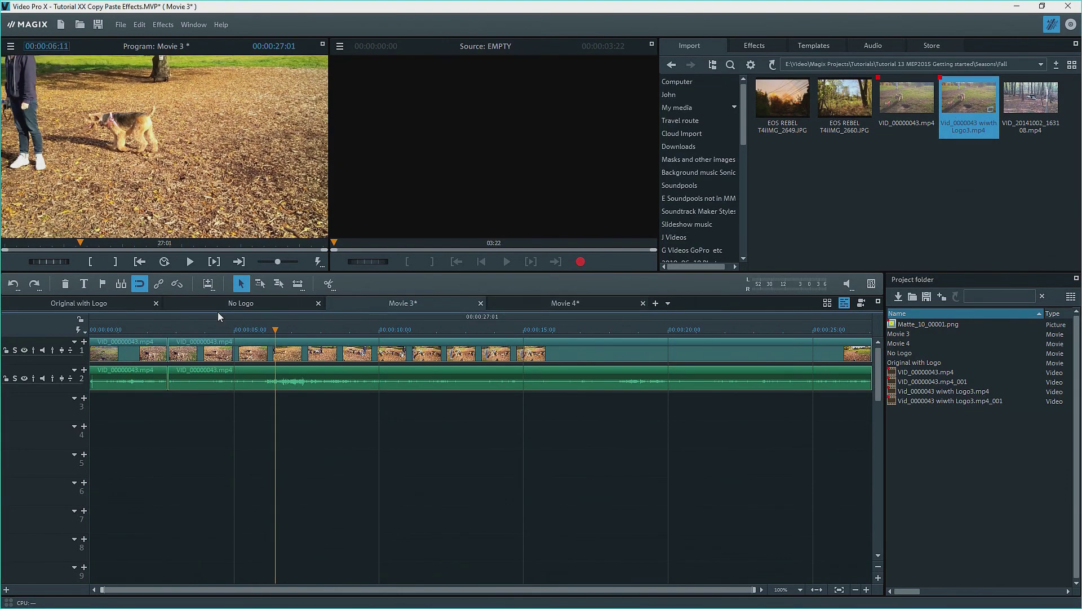
{"action": "left_click", "coordinate": [558, 303]}
{"action": "left_click", "coordinate": [282, 329]}
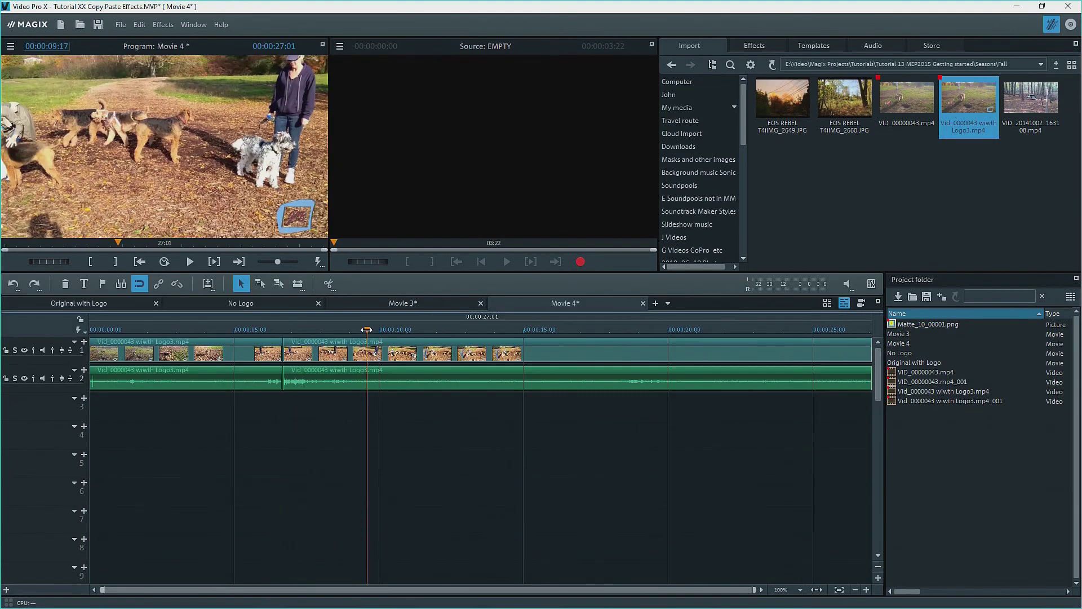
{"action": "left_click", "coordinate": [235, 370]}
- Copy the second VID_00000043.mp4 clip onto tracks 5–6, ungroup it and delete the copied audio
{"action": "scroll", "coordinate": [213, 357], "scroll_direction": "up", "scroll_amount": 3}
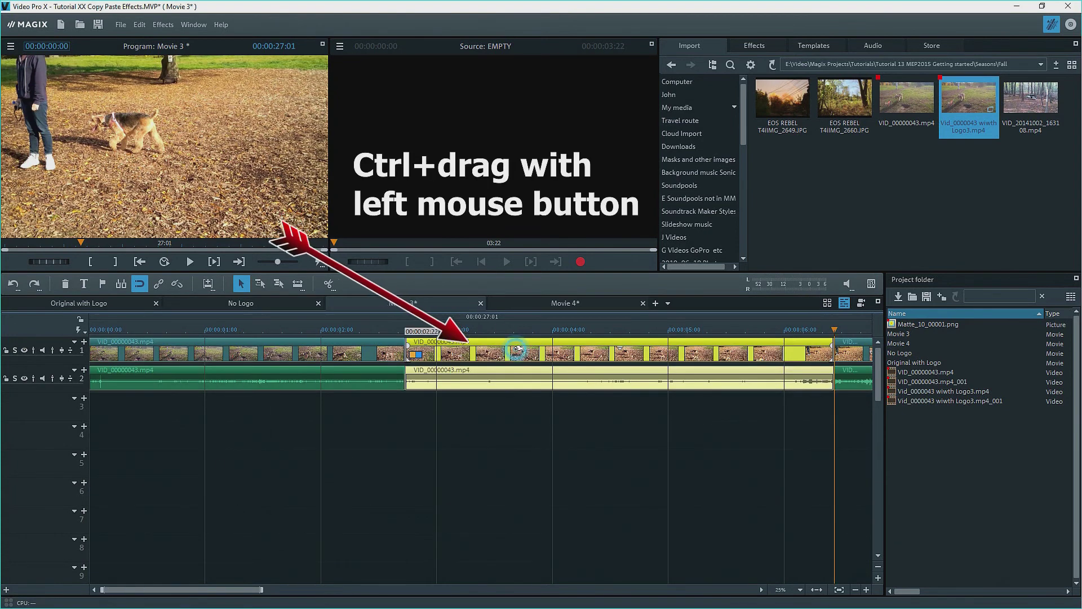
{"action": "left_click_drag", "start_coordinate": [519, 350], "coordinate": [519, 460]}
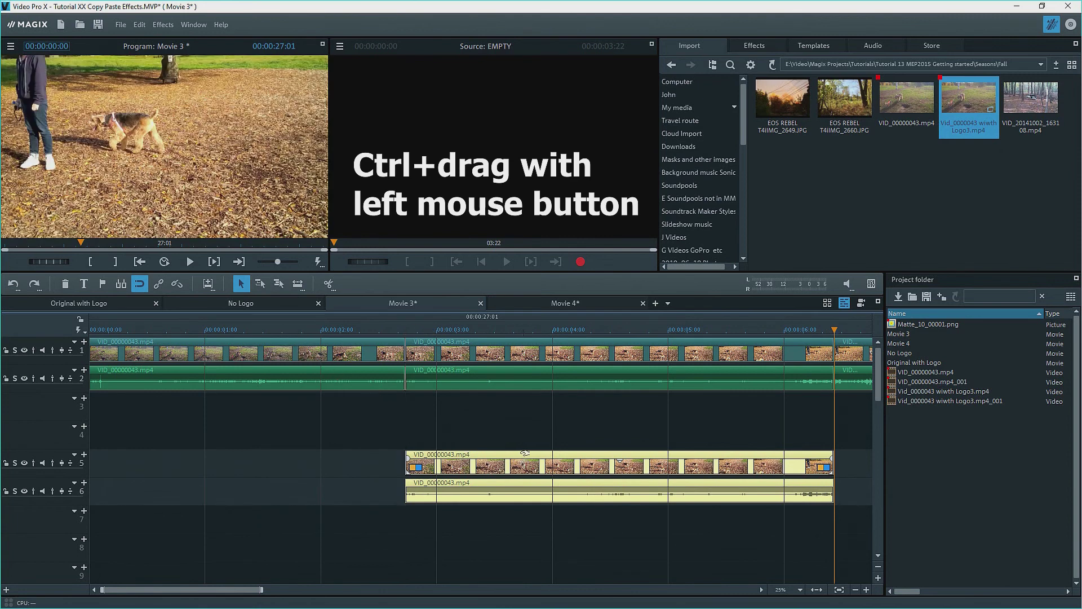
{"action": "left_click", "coordinate": [509, 484]}
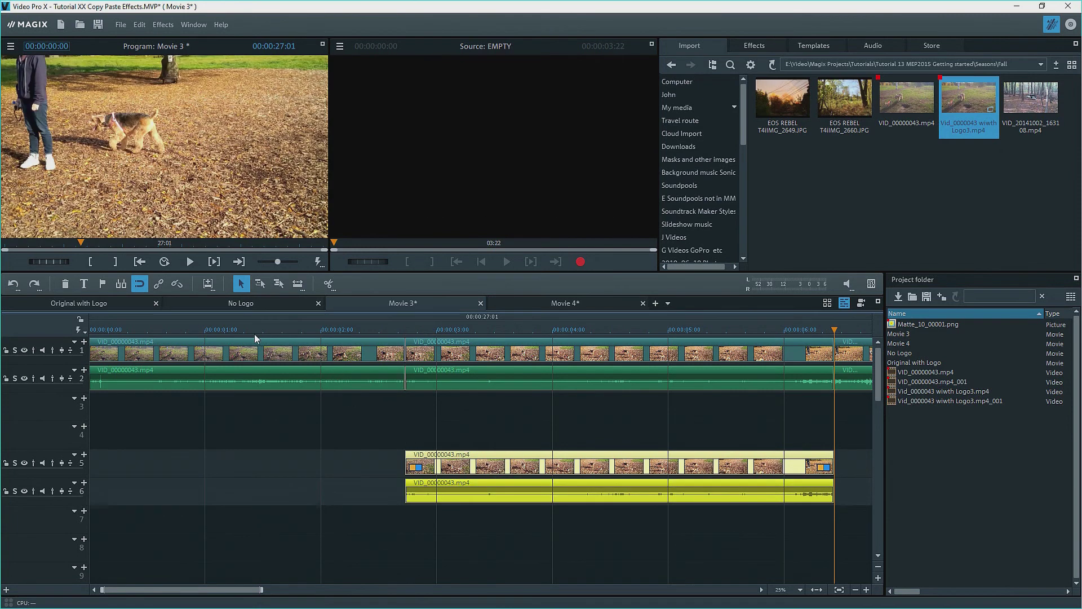
{"action": "left_click", "coordinate": [397, 429]}
{"action": "left_click", "coordinate": [491, 497]}
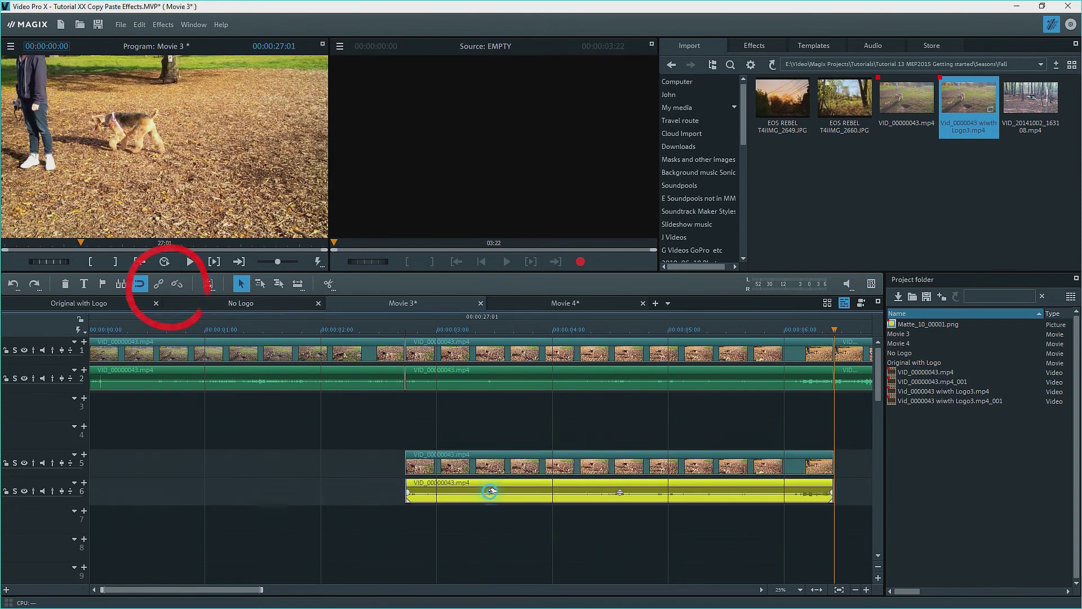
{"action": "key", "text": "Delete"}
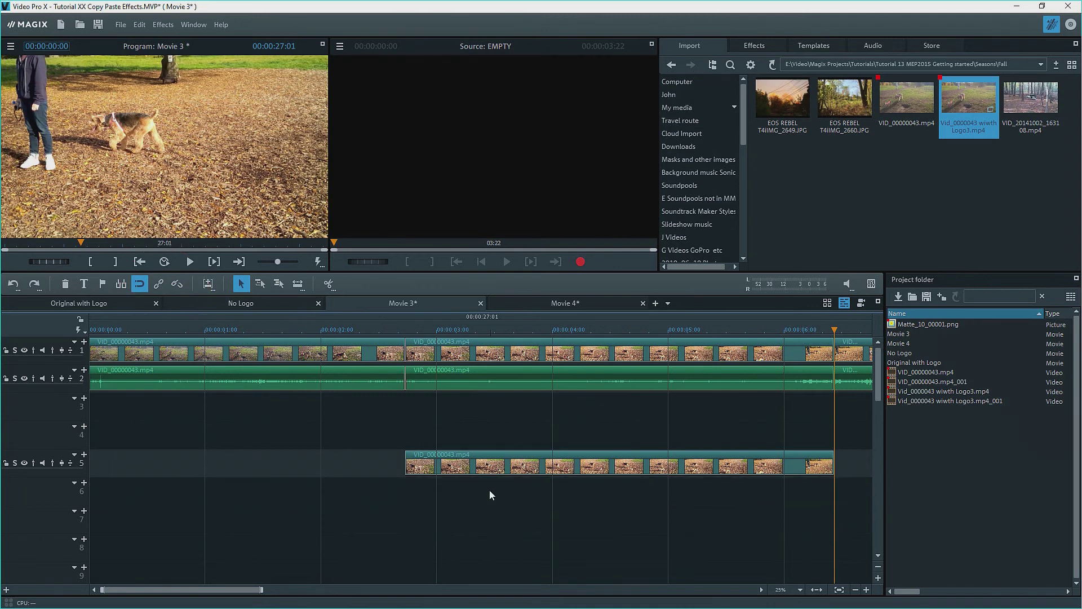
{"action": "left_click", "coordinate": [486, 330]}
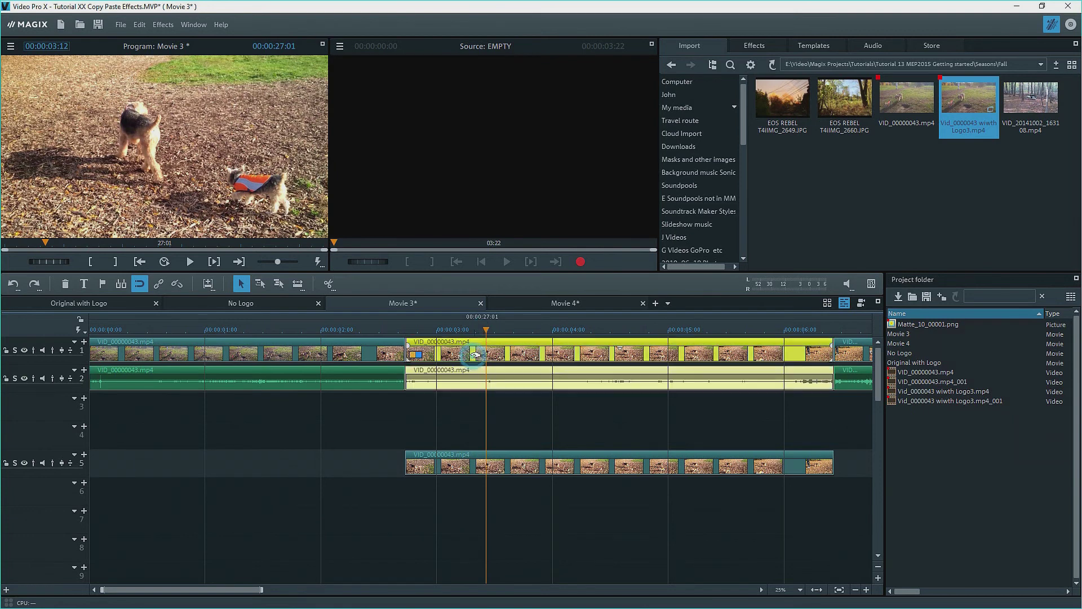
- With track 1 soloed, set its second dog clip's Sand distortion to 100, then select the track-5 copy
{"action": "left_click", "coordinate": [476, 355]}
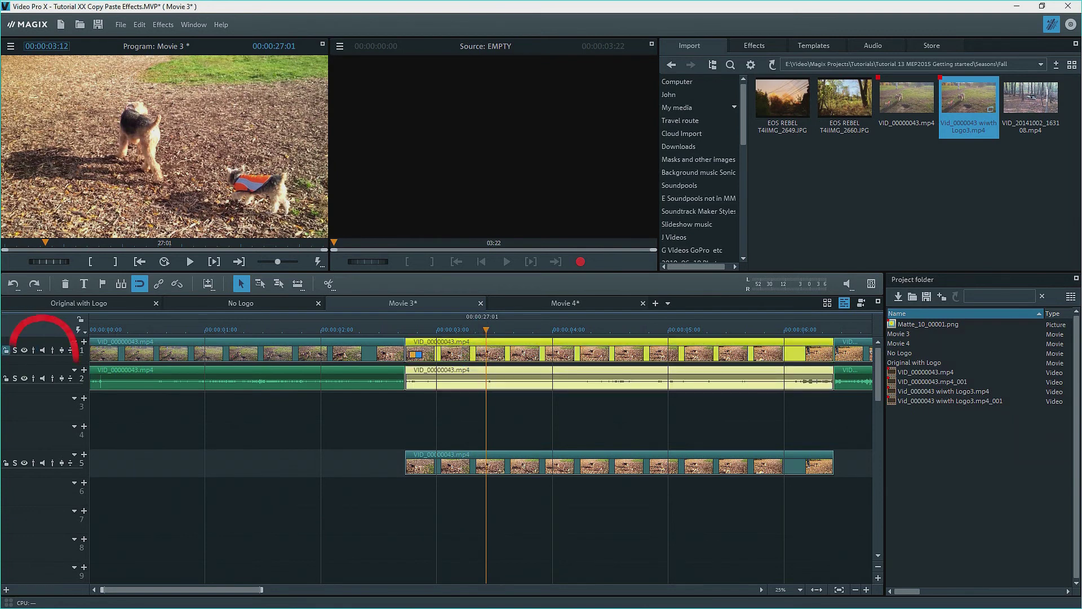
{"action": "left_click", "coordinate": [15, 350]}
{"action": "left_click", "coordinate": [754, 45]}
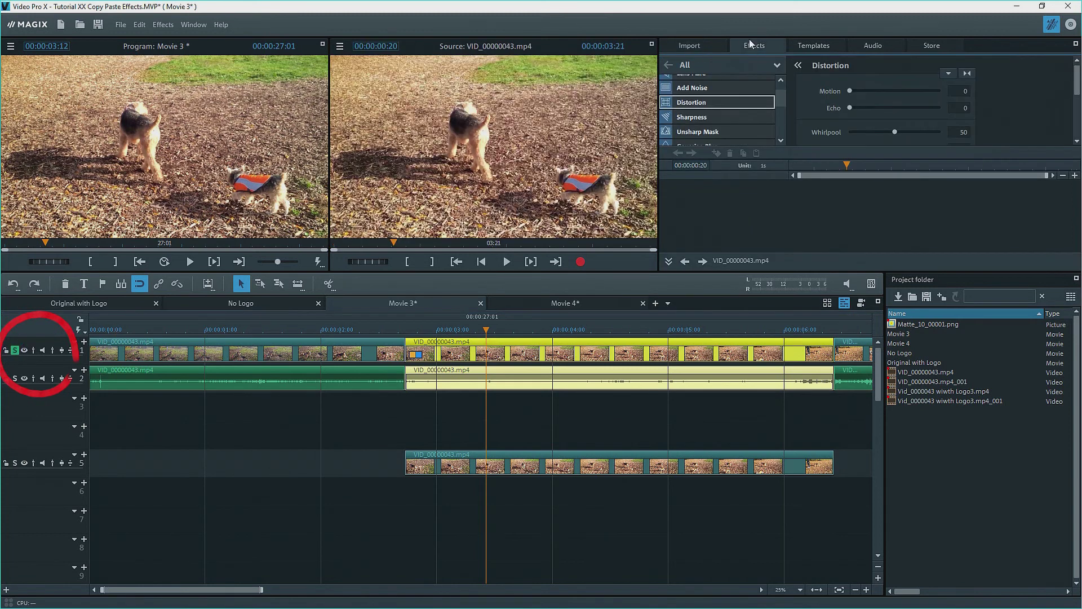
{"action": "scroll", "coordinate": [902, 107], "scroll_direction": "down", "scroll_amount": 5}
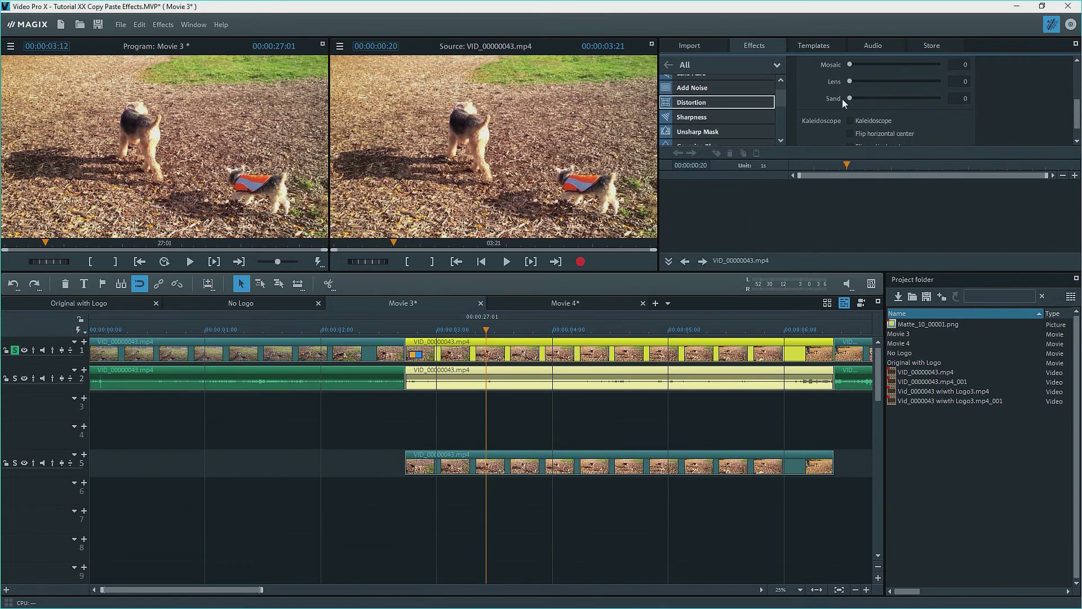
{"action": "left_click_drag", "start_coordinate": [848, 98], "coordinate": [999, 100]}
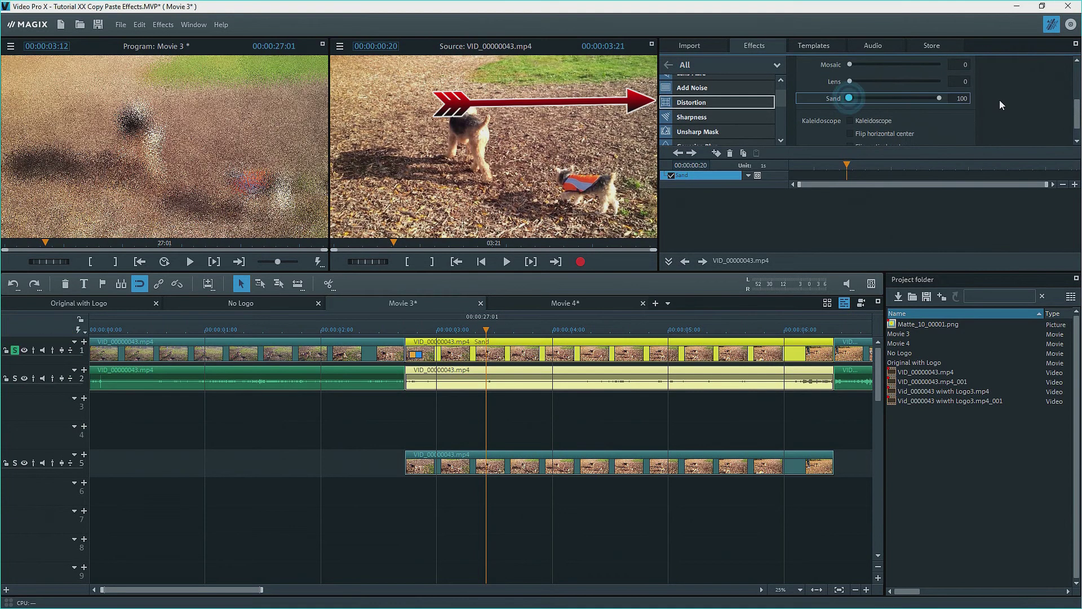
{"action": "left_click", "coordinate": [15, 350]}
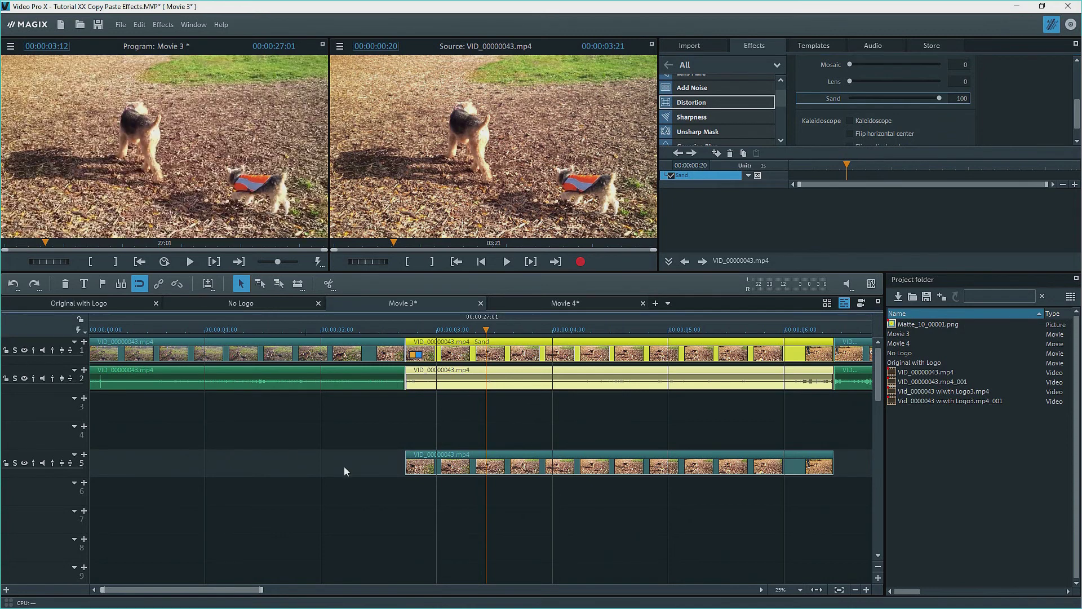
{"action": "left_click", "coordinate": [504, 465]}
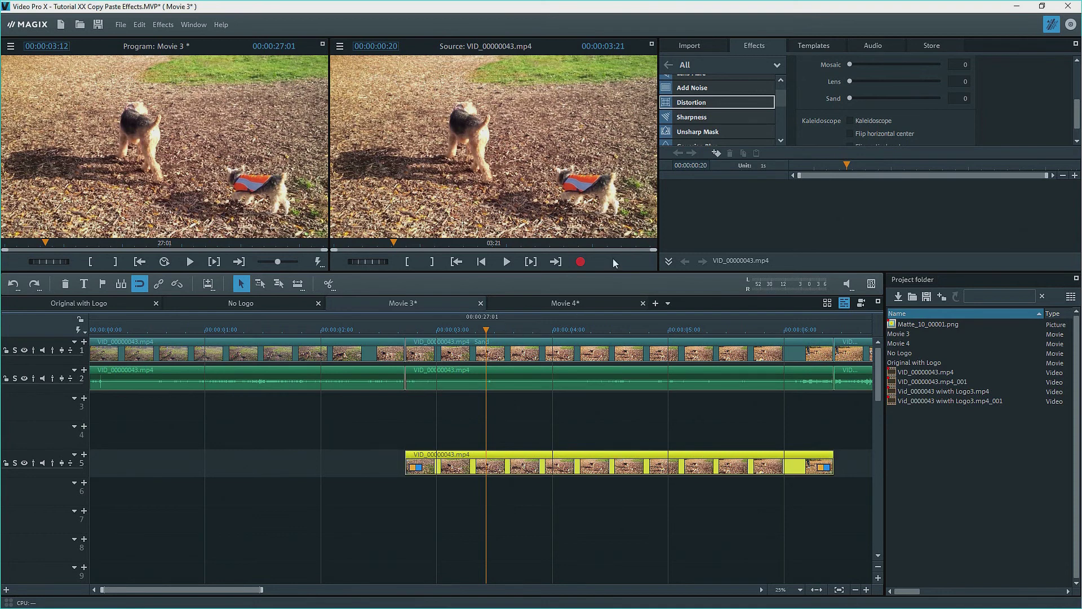
- Drag round layer mask Matte_10_00001.png onto track 3 and trim it to end with the dog clip
{"action": "left_click", "coordinate": [812, 48]}
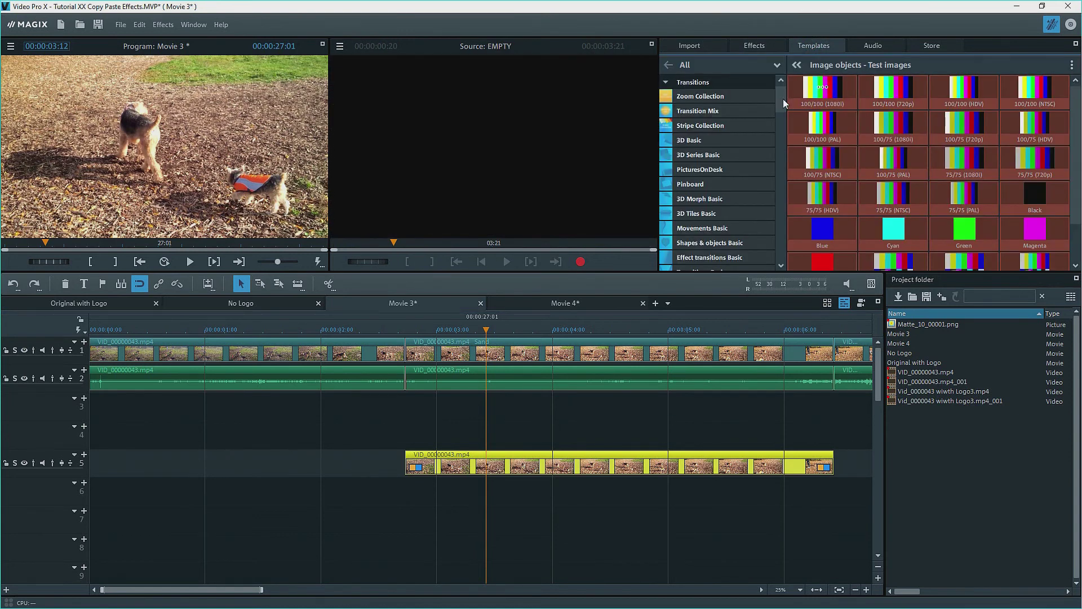
{"action": "left_click_drag", "start_coordinate": [780, 95], "coordinate": [786, 255]}
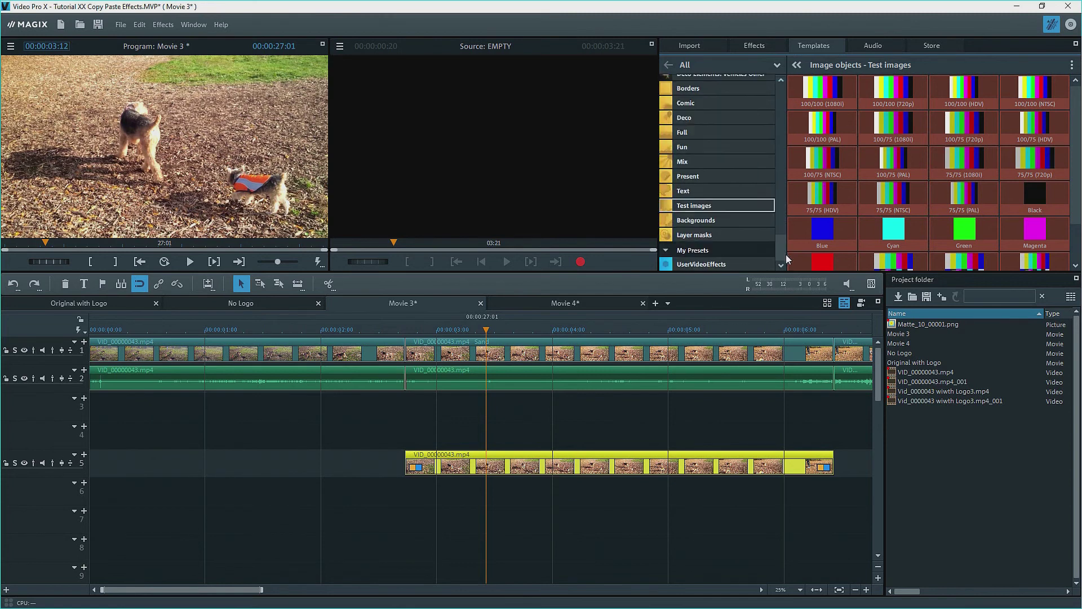
{"action": "left_click", "coordinate": [694, 235]}
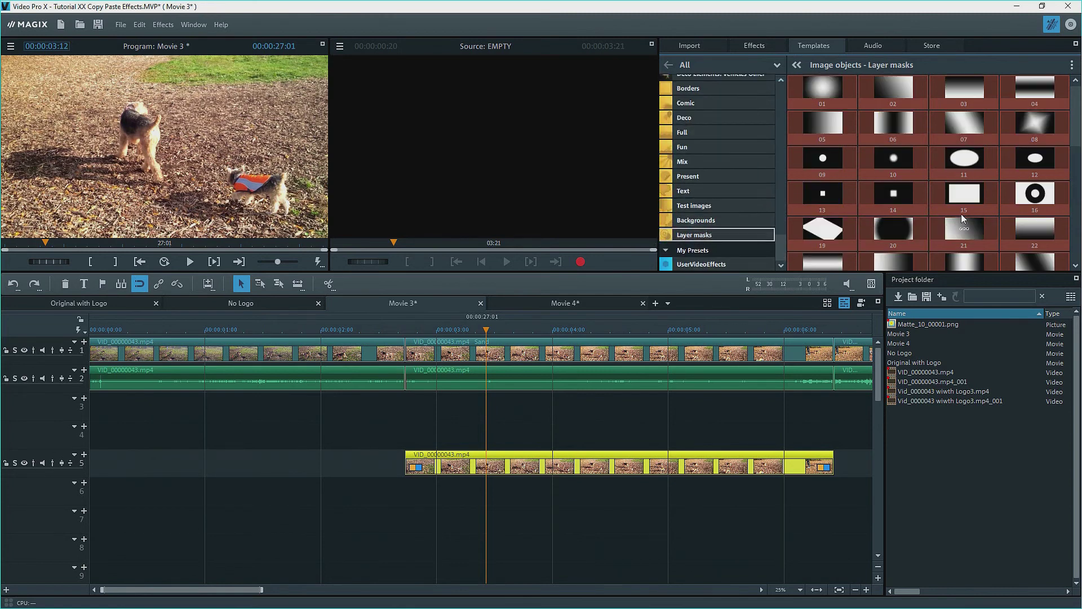
{"action": "mouse_move", "coordinate": [882, 160]}
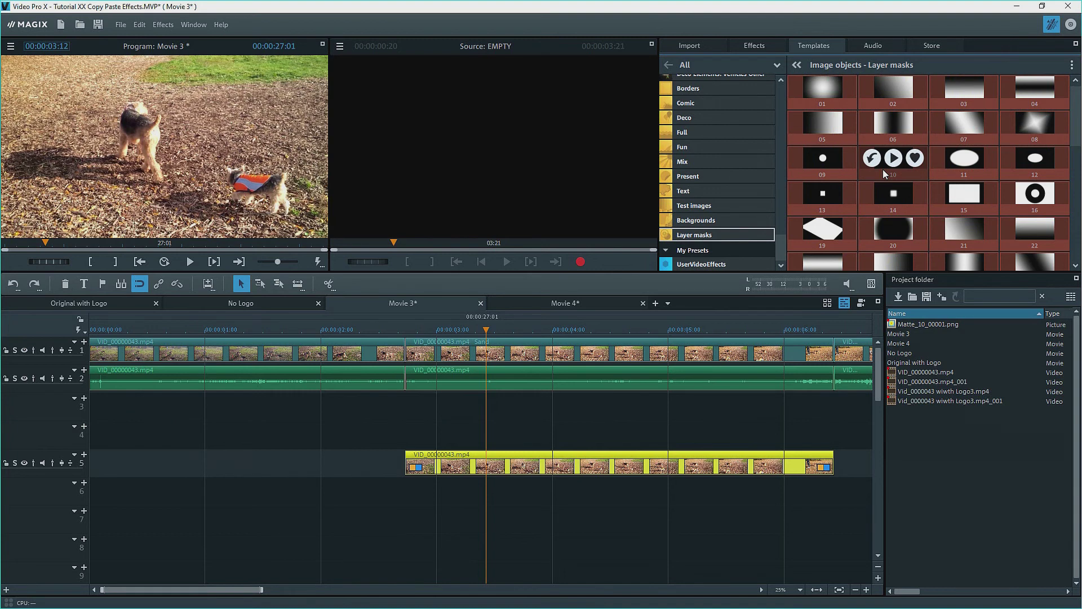
{"action": "left_click_drag", "start_coordinate": [883, 169], "coordinate": [440, 398]}
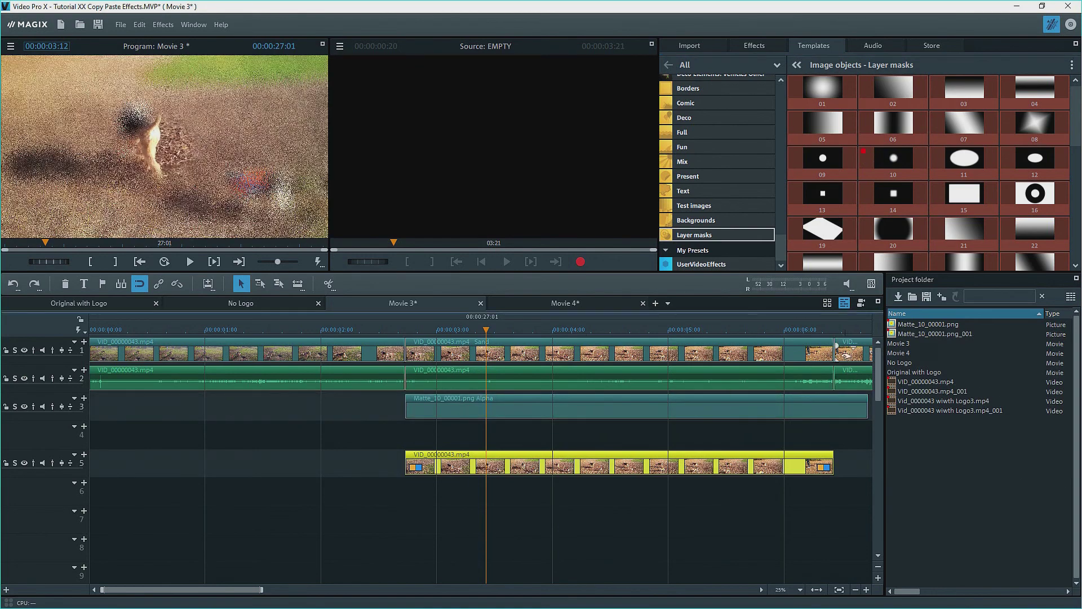
{"action": "left_click", "coordinate": [835, 332]}
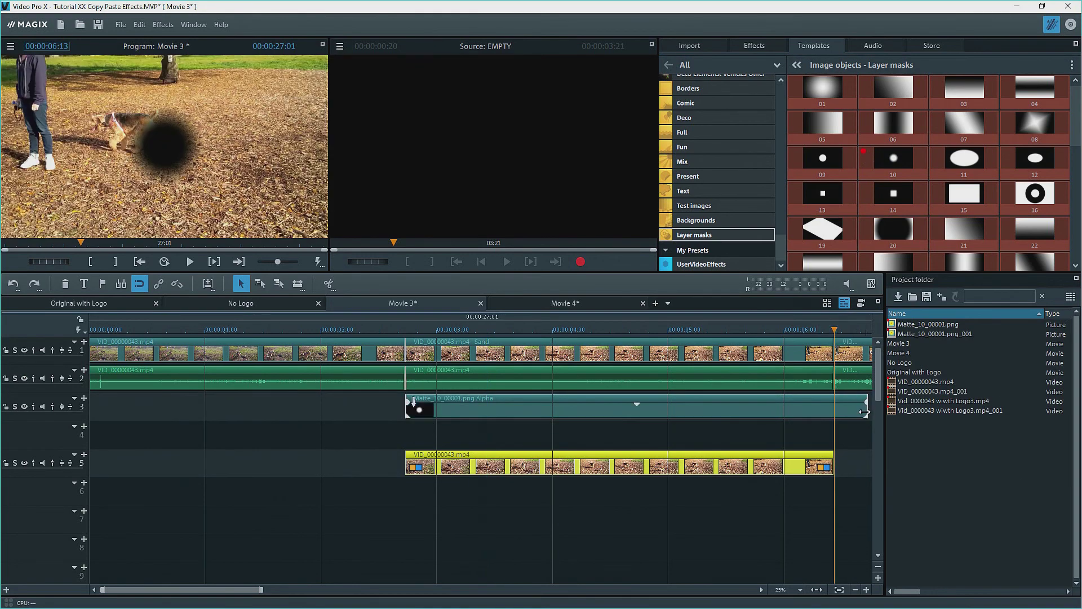
{"action": "left_click", "coordinate": [845, 412]}
{"action": "left_click_drag", "start_coordinate": [846, 412], "coordinate": [835, 412]}
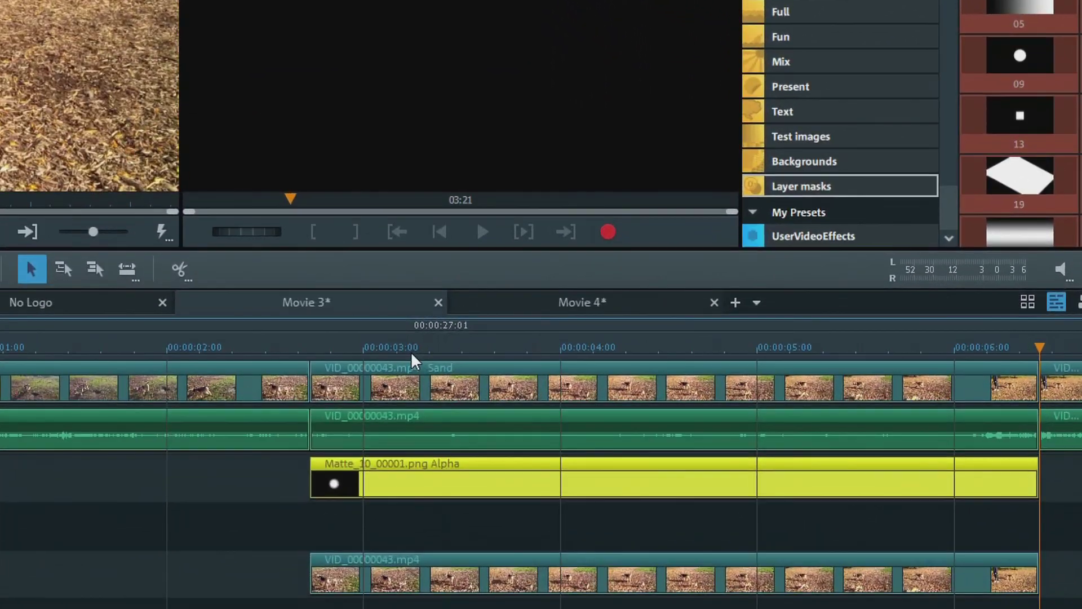
- Select the Matte_10 clip at about three seconds and invert it to a dark disc on white
{"action": "left_click", "coordinate": [412, 350]}
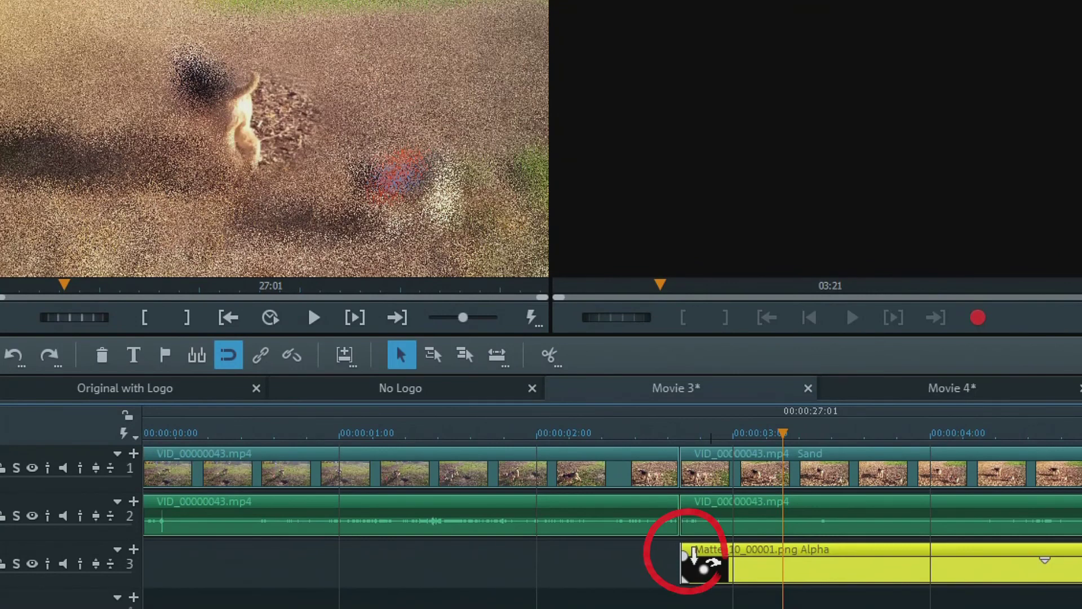
{"action": "left_click", "coordinate": [694, 555]}
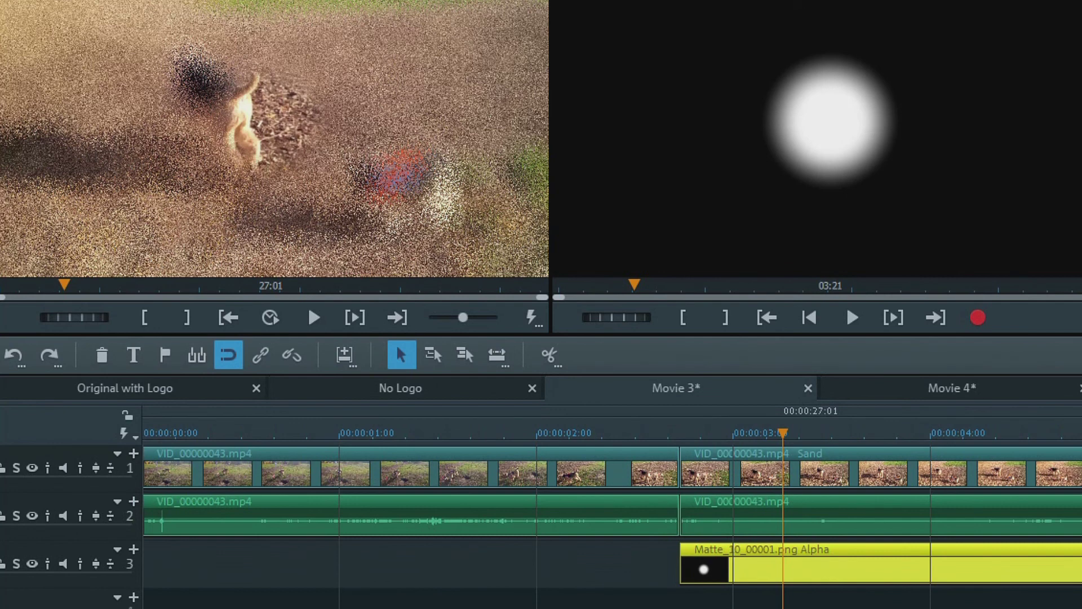
{"action": "mouse_move", "coordinate": [698, 556]}
{"action": "left_click", "coordinate": [694, 555]}
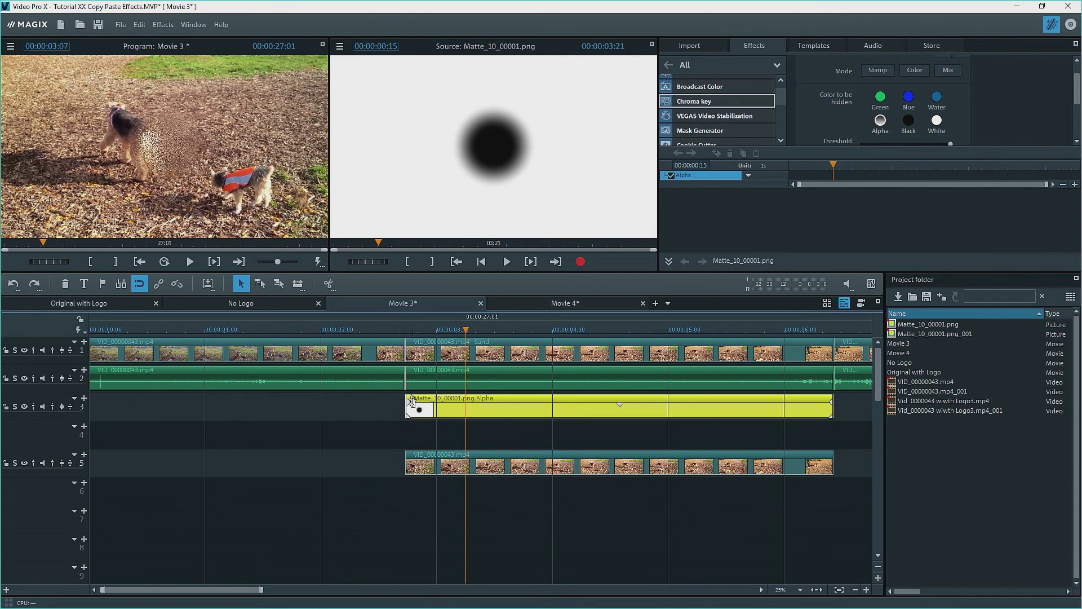
- Copy the matte clip's video effects in the Original with Logo movie
{"action": "left_click", "coordinate": [83, 304]}
{"action": "left_click", "coordinate": [394, 409]}
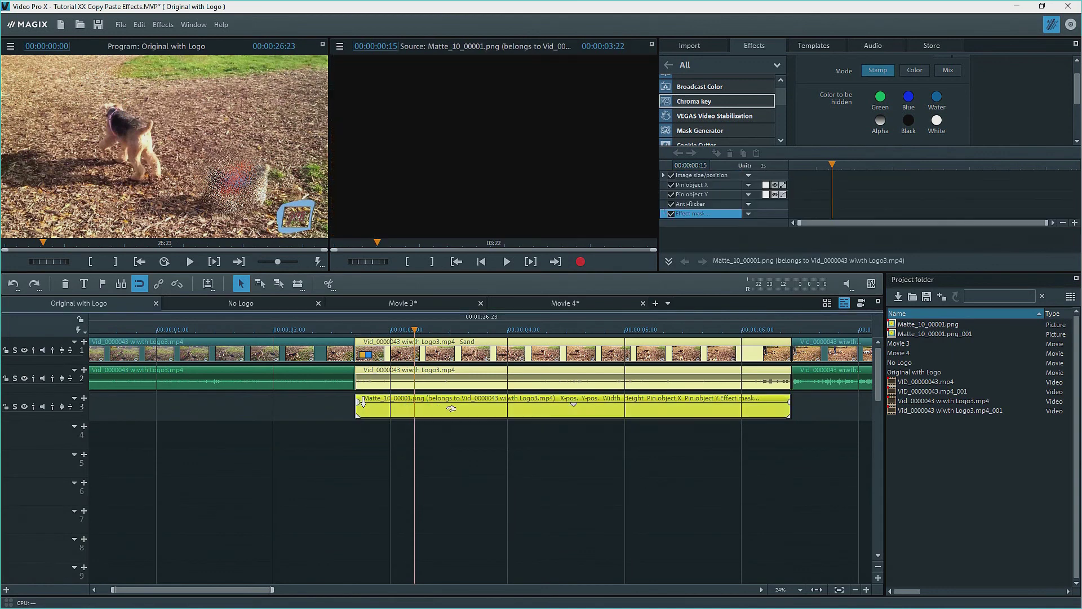
{"action": "right_click", "coordinate": [456, 414]}
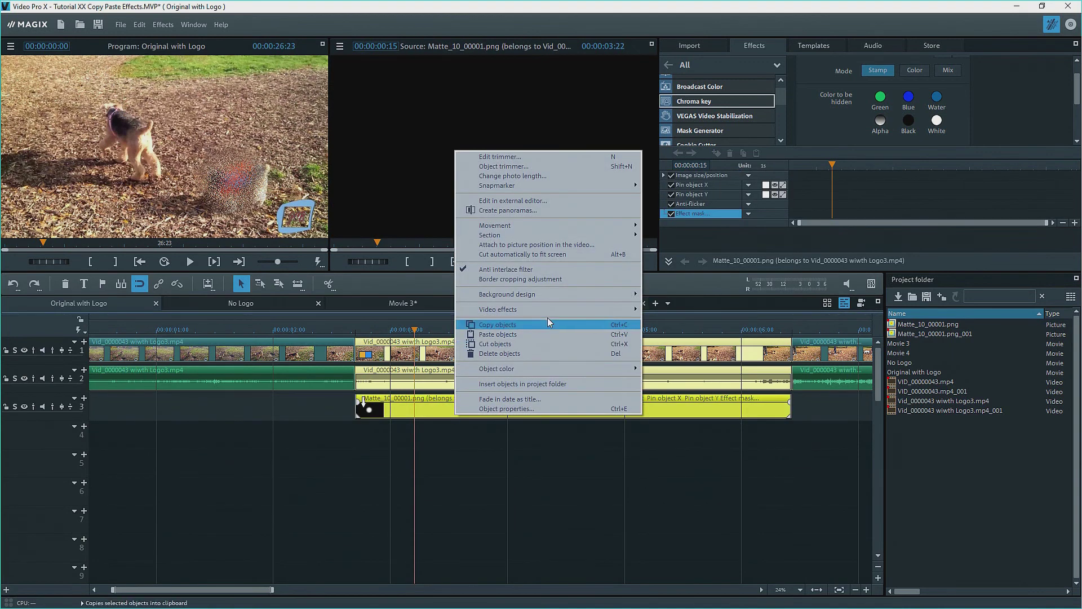
{"action": "mouse_move", "coordinate": [563, 309]}
{"action": "left_click", "coordinate": [681, 335]}
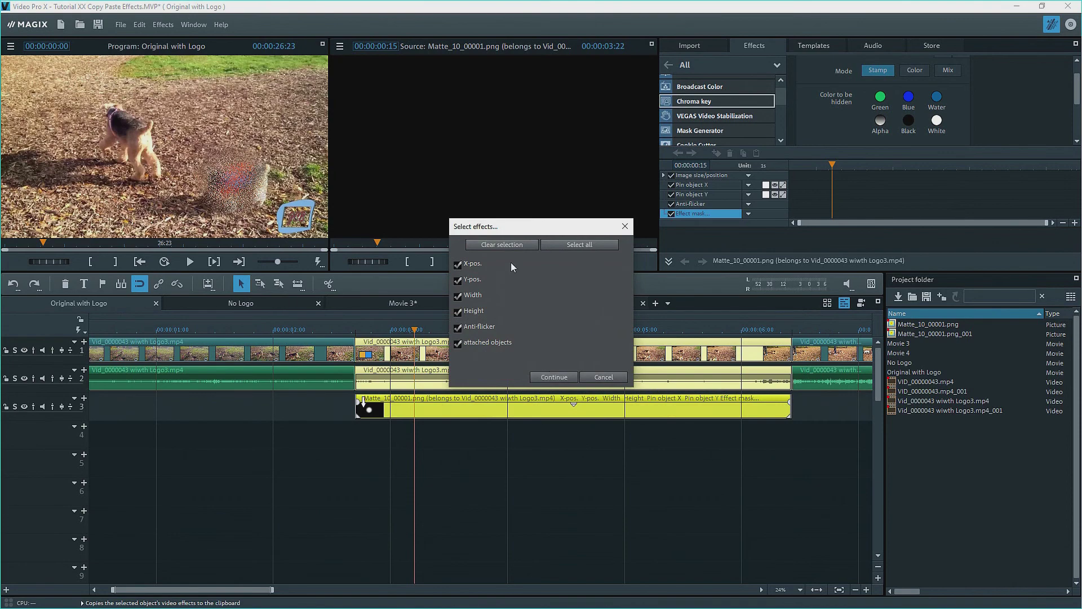
{"action": "left_click", "coordinate": [554, 376]}
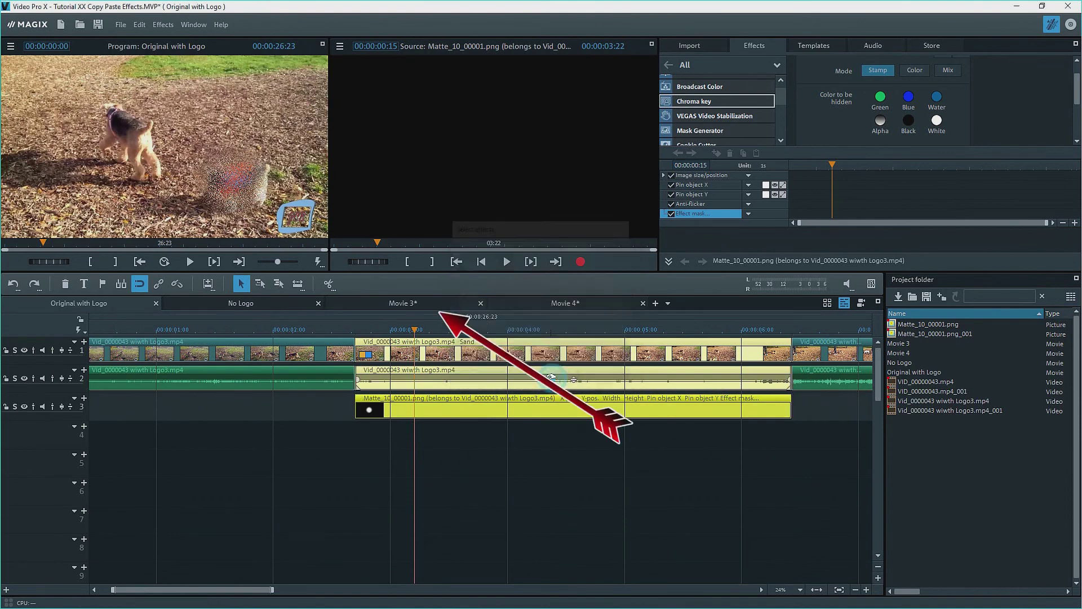
- Paste those video effects onto the Matte_10 clip in Movie 3
{"action": "left_click", "coordinate": [426, 304]}
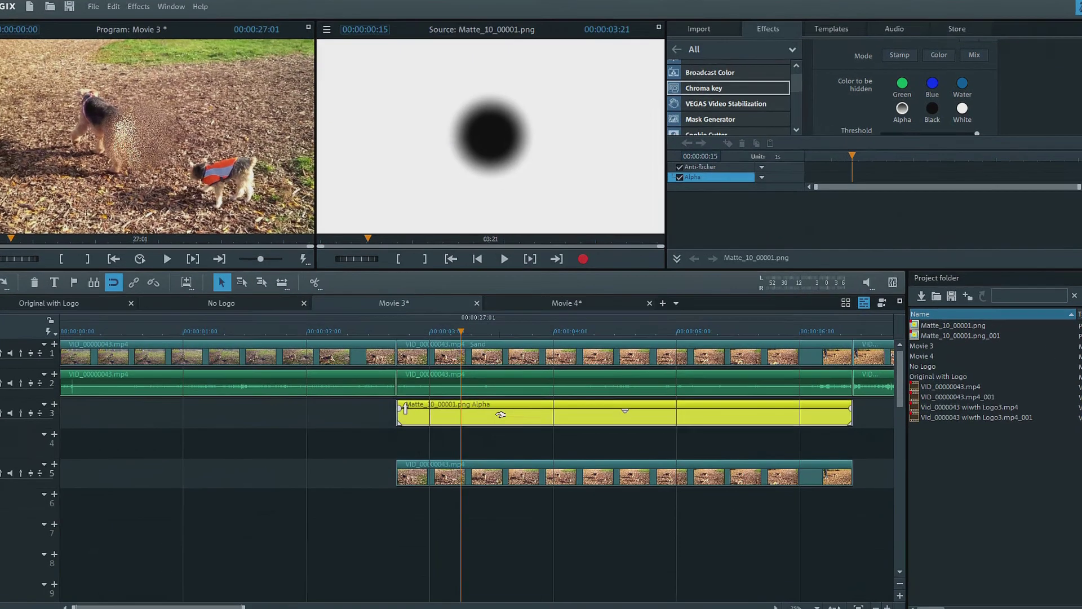
{"action": "left_click", "coordinate": [500, 409]}
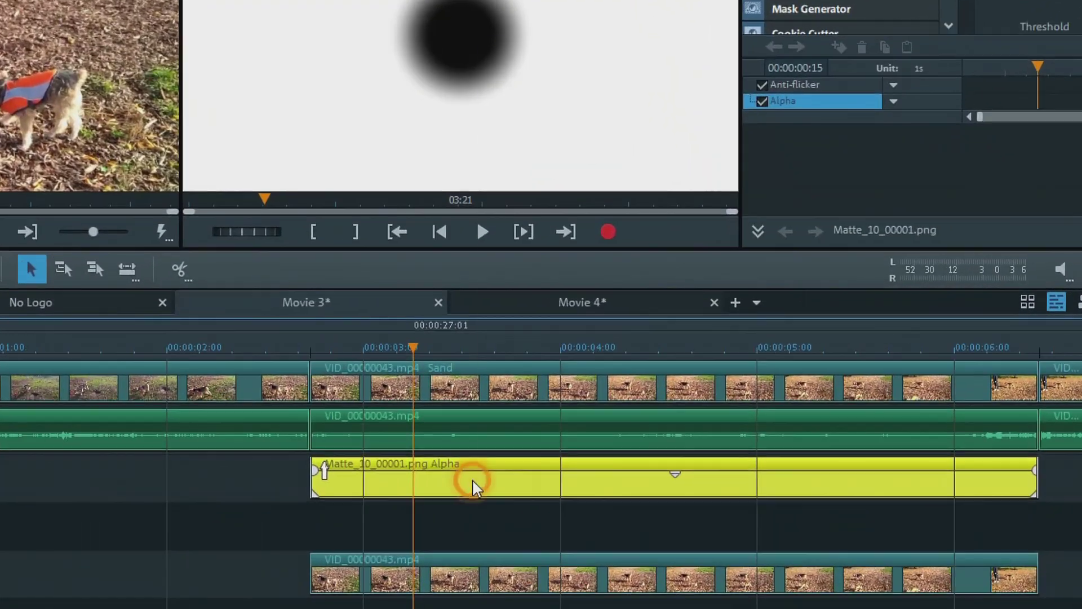
{"action": "right_click", "coordinate": [473, 487]}
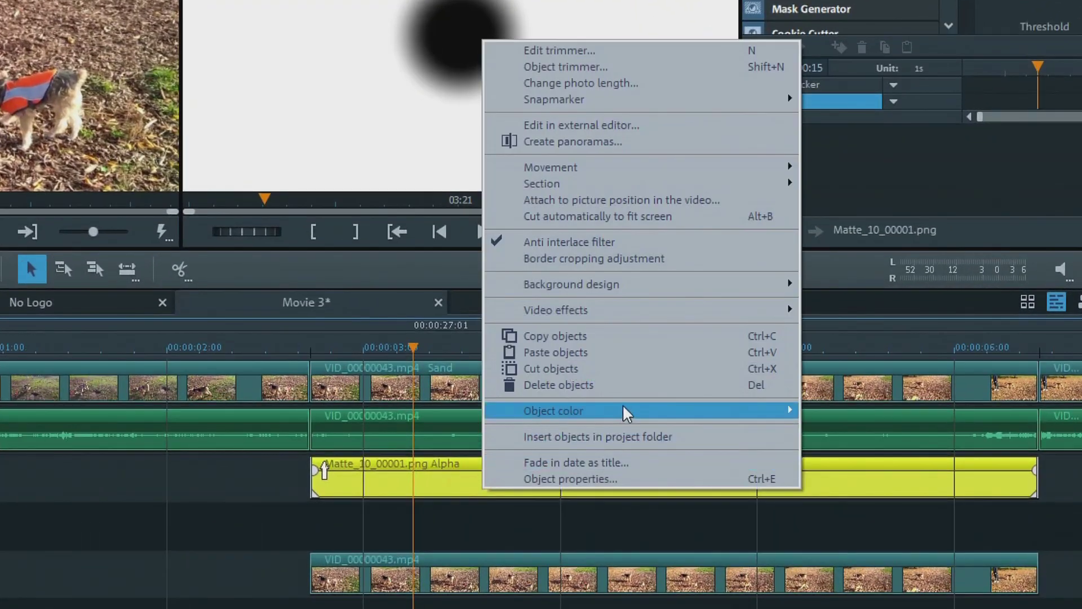
{"action": "mouse_move", "coordinate": [684, 312]}
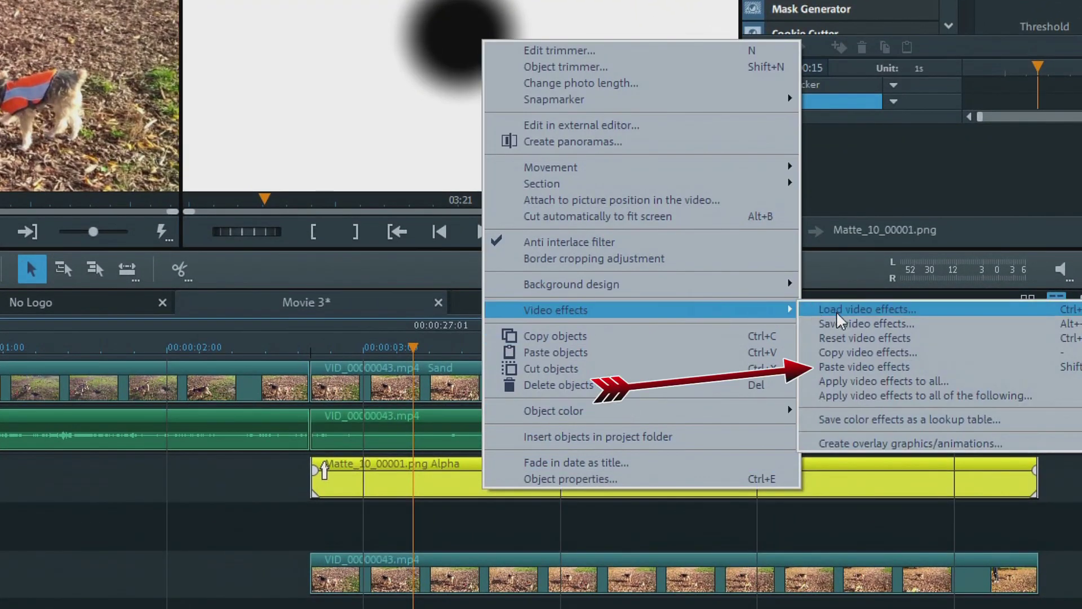
{"action": "left_click", "coordinate": [852, 366]}
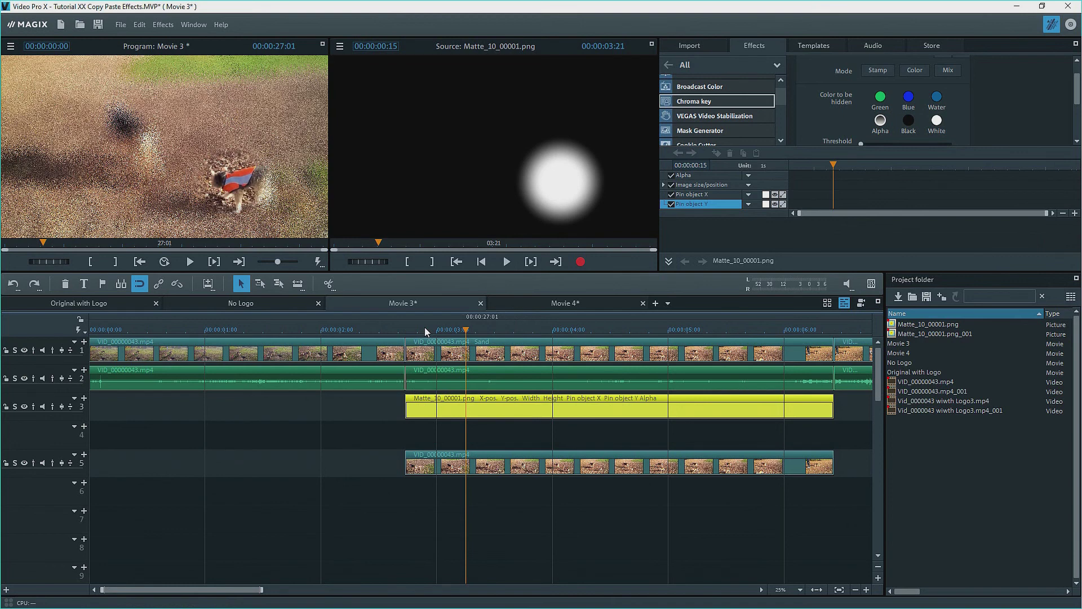
- Invert the pasted matte back to a dark disc and play Movie 3 to check the tracking
{"action": "left_click", "coordinate": [424, 327]}
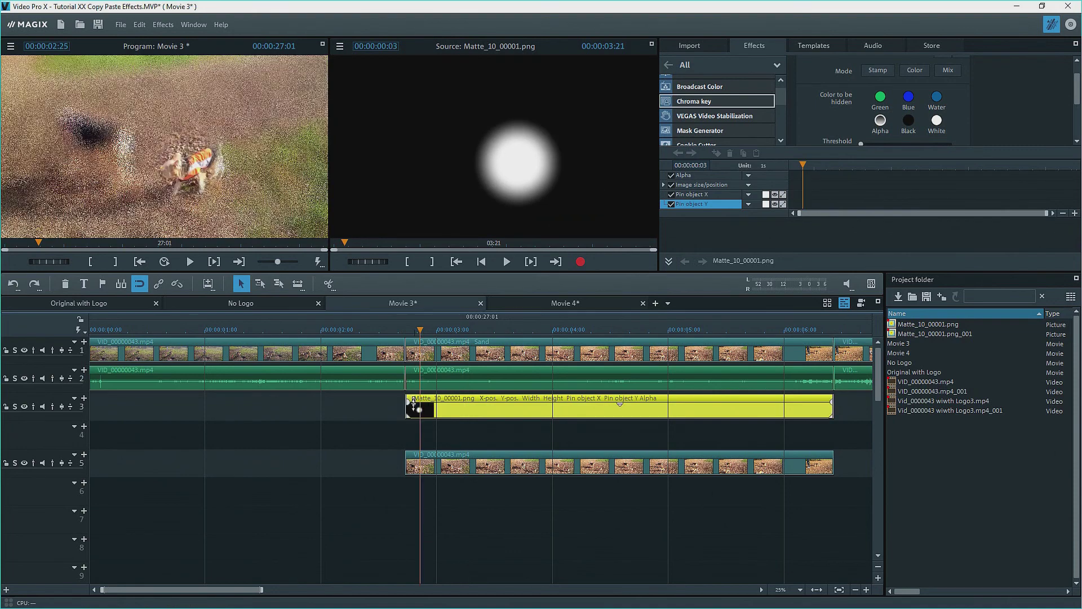
{"action": "left_click", "coordinate": [415, 405]}
{"action": "left_click", "coordinate": [406, 332]}
{"action": "key", "text": "space"}
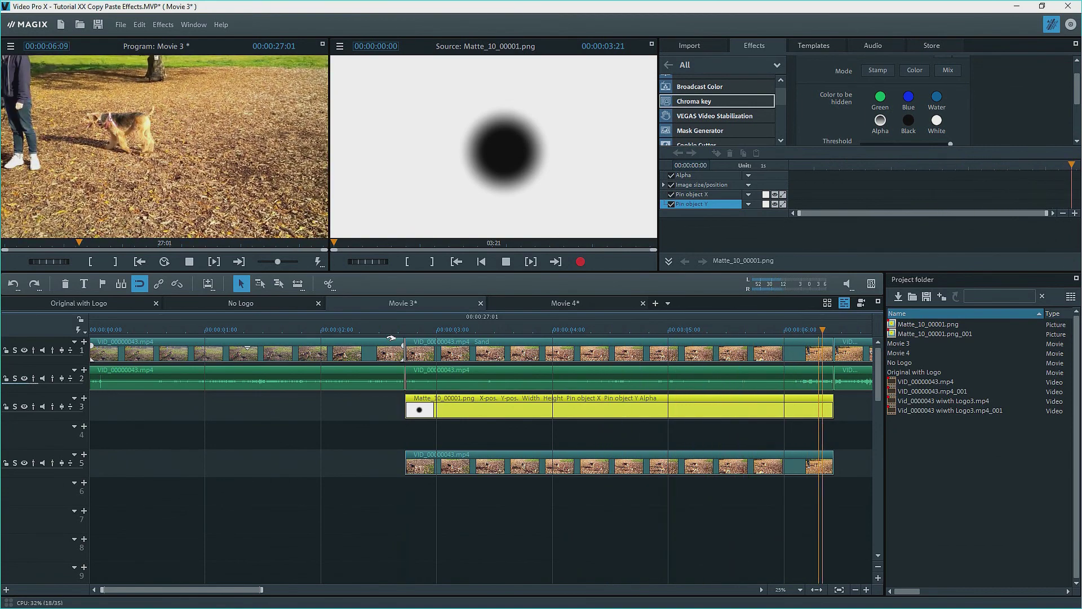
- Duplicate Movie 4's second dog clip onto tracks 5–6 at about 3:11
{"action": "left_click", "coordinate": [538, 302]}
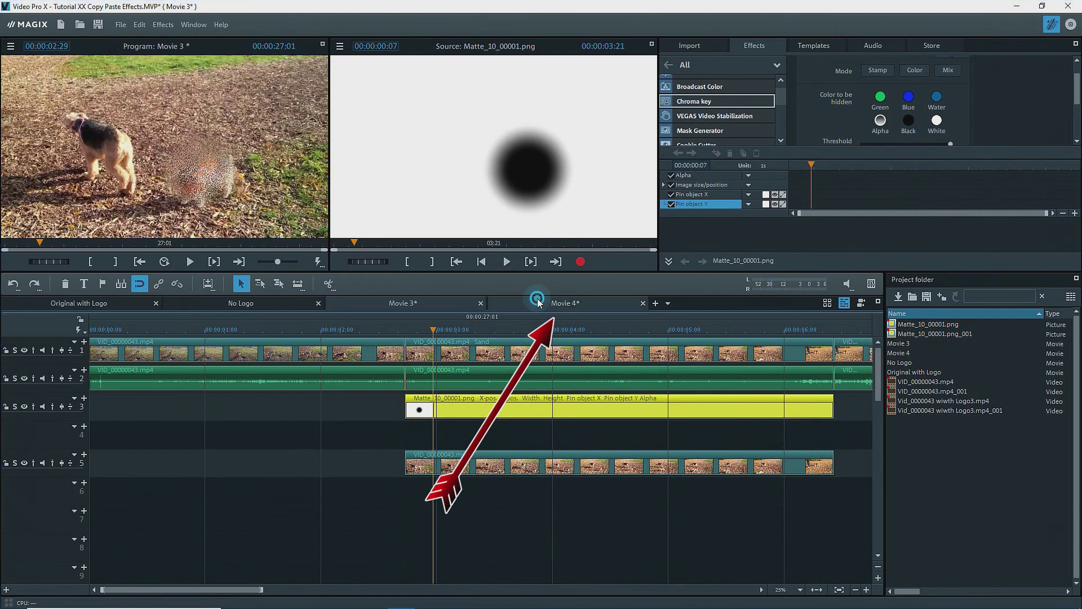
{"action": "left_click", "coordinate": [202, 354]}
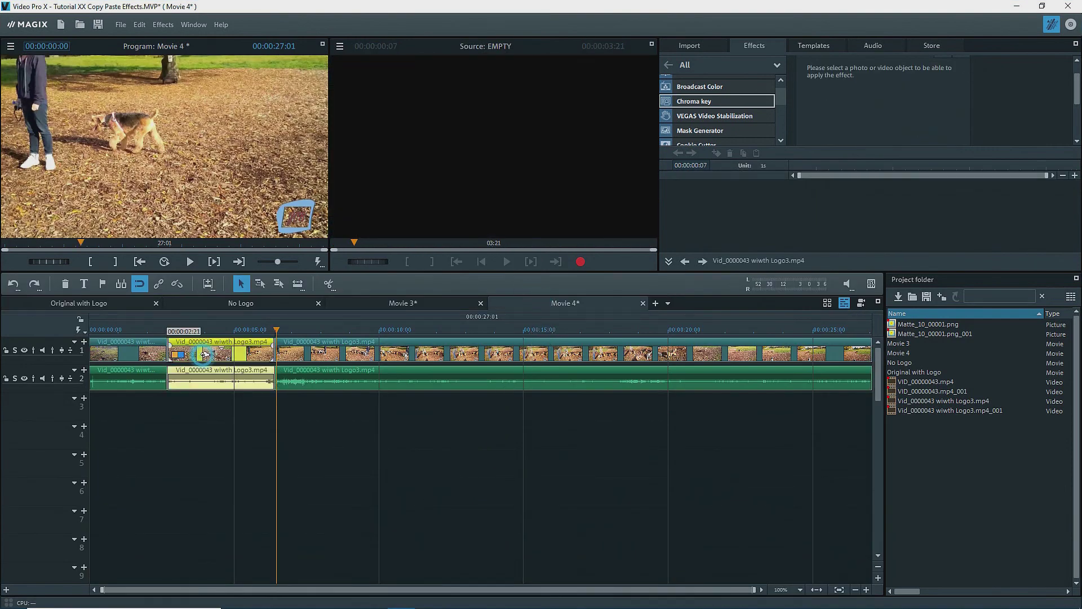
{"action": "scroll", "coordinate": [191, 428], "scroll_direction": "up", "scroll_amount": 4}
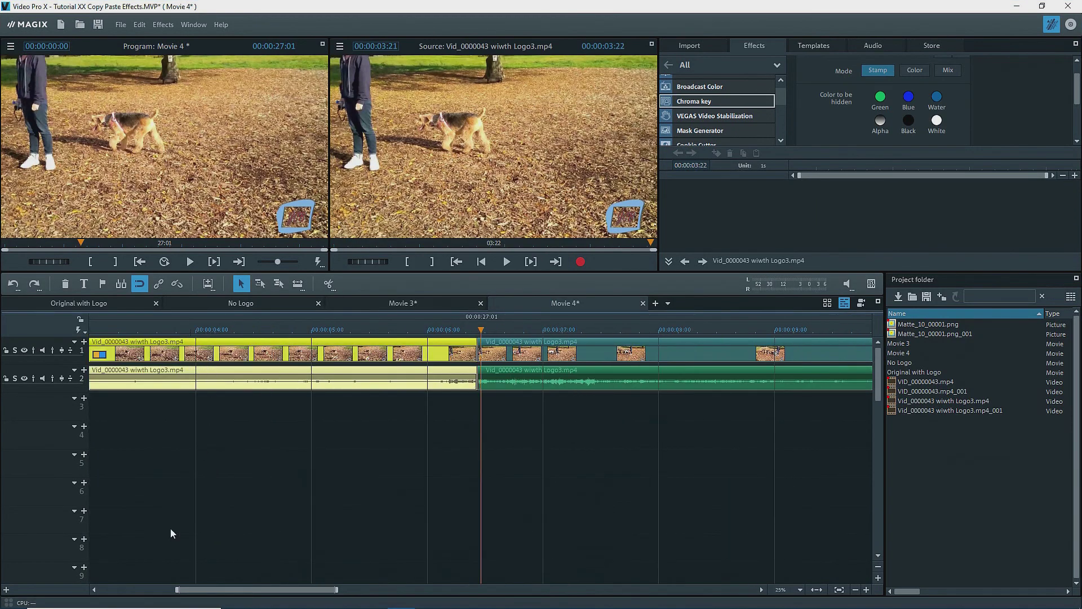
{"action": "left_click", "coordinate": [131, 588]}
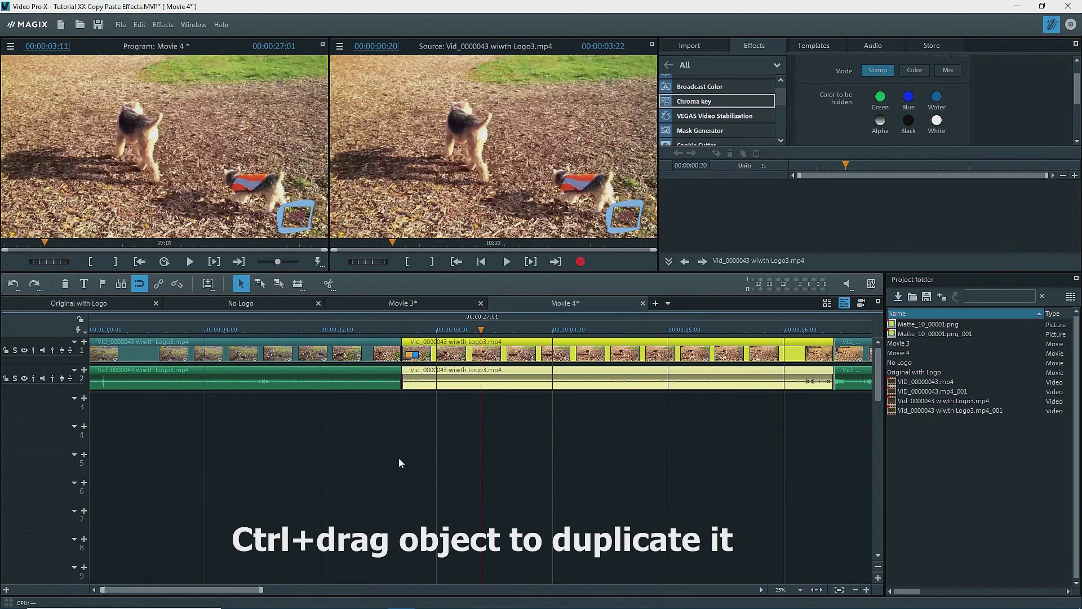
{"action": "left_click_drag", "start_coordinate": [468, 352], "coordinate": [467, 458]}
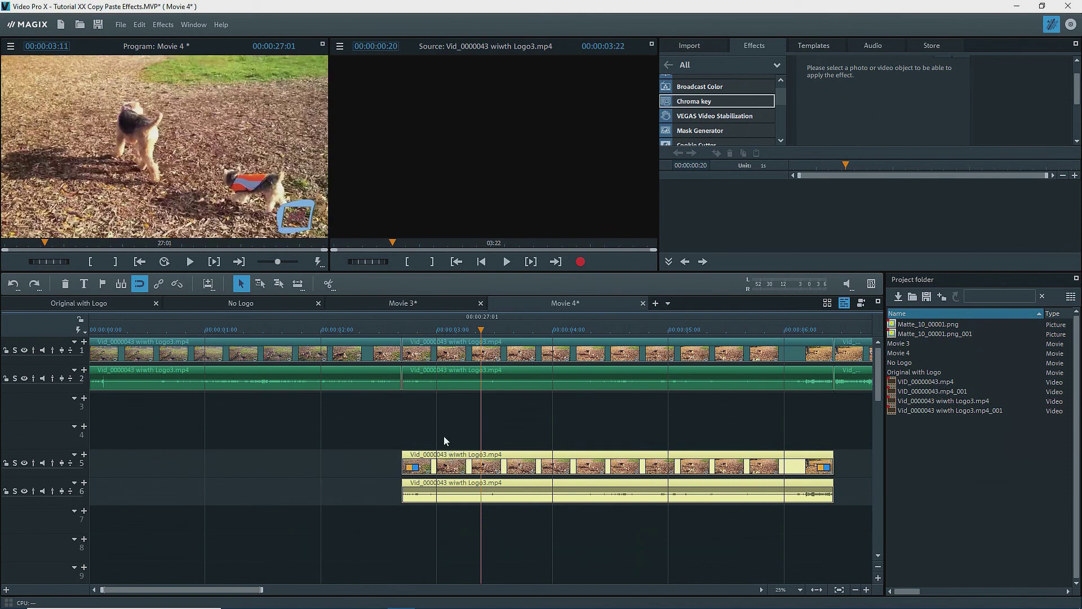
- Copy the Sand video effect from Movie 3's track-1 VID_00000043.mp4 clip
{"action": "left_click", "coordinate": [371, 302]}
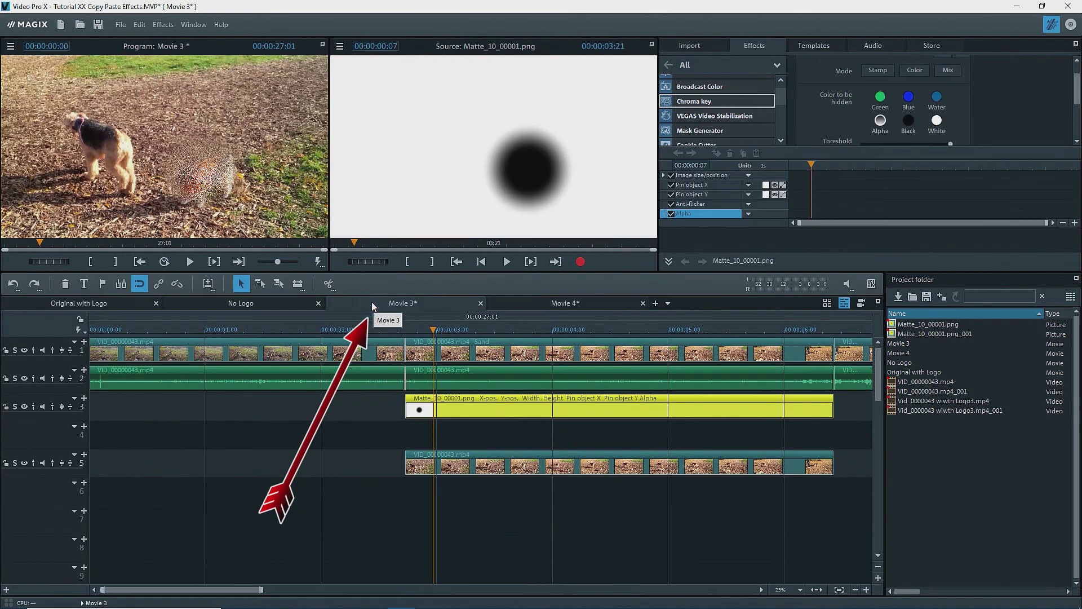
{"action": "right_click", "coordinate": [480, 356]}
{"action": "mouse_move", "coordinate": [536, 253]}
{"action": "left_click", "coordinate": [716, 278]}
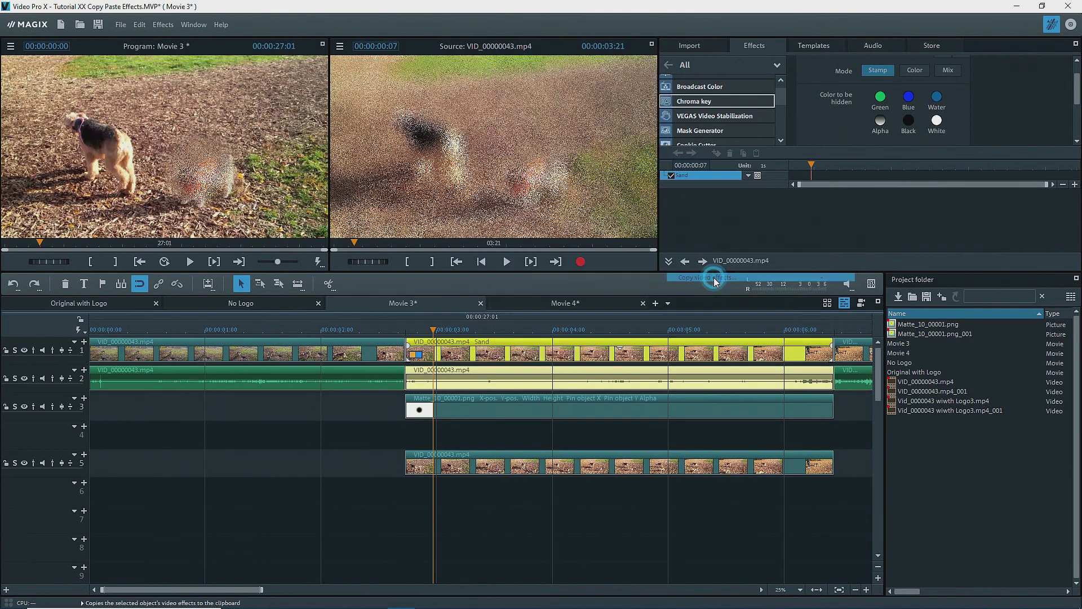
{"action": "left_click", "coordinate": [555, 337]}
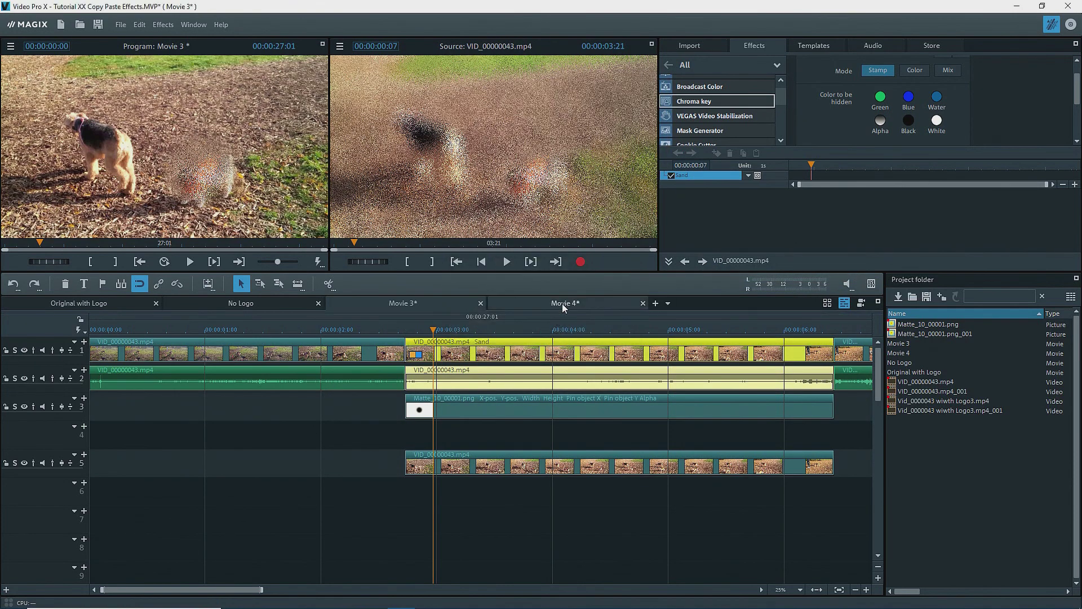
- Paste the Sand effect onto Movie 4's top dog clip
{"action": "left_click", "coordinate": [563, 303]}
{"action": "right_click", "coordinate": [527, 359]}
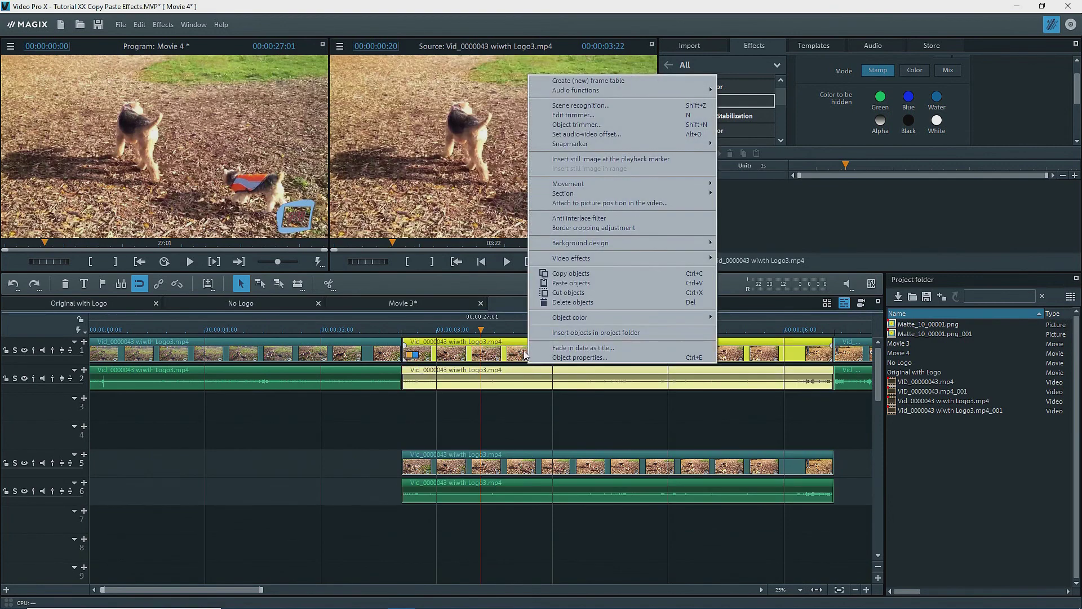
{"action": "mouse_move", "coordinate": [583, 260]}
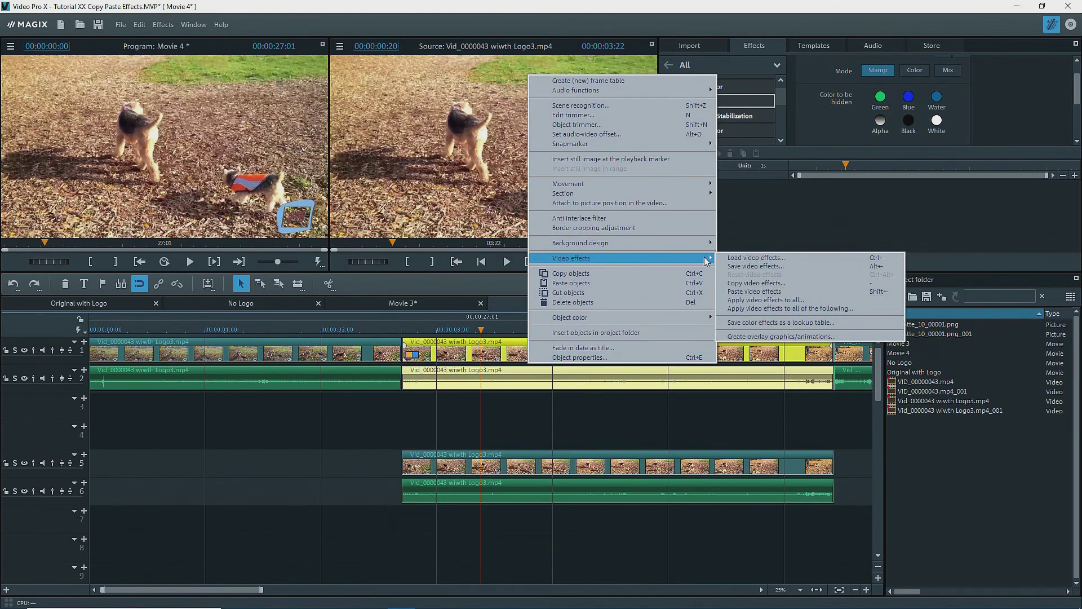
{"action": "left_click", "coordinate": [740, 292]}
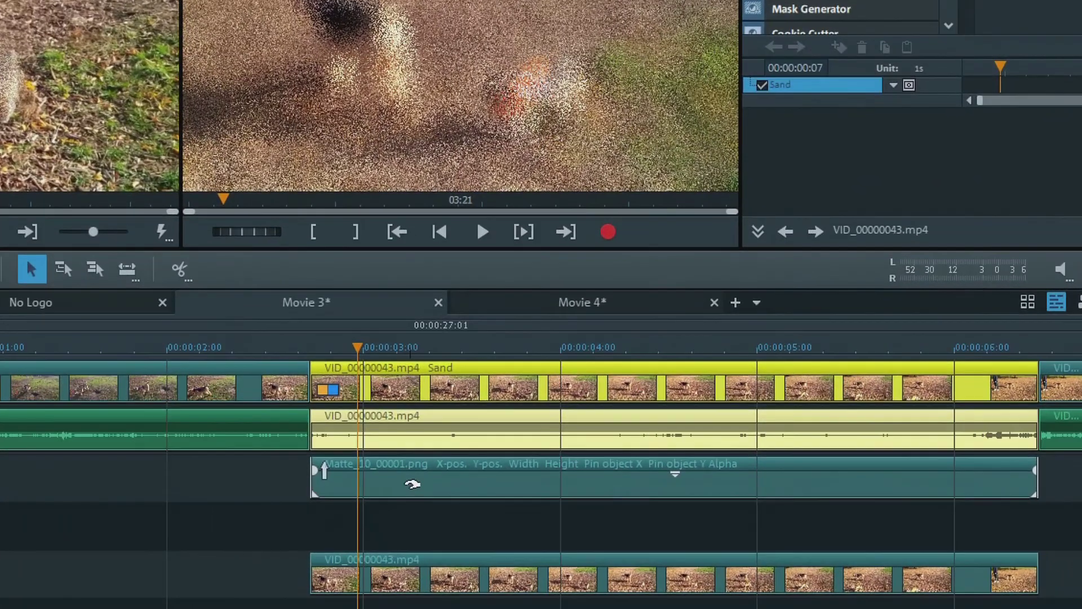
{"action": "left_click", "coordinate": [412, 484]}
{"action": "right_click", "coordinate": [409, 484]}
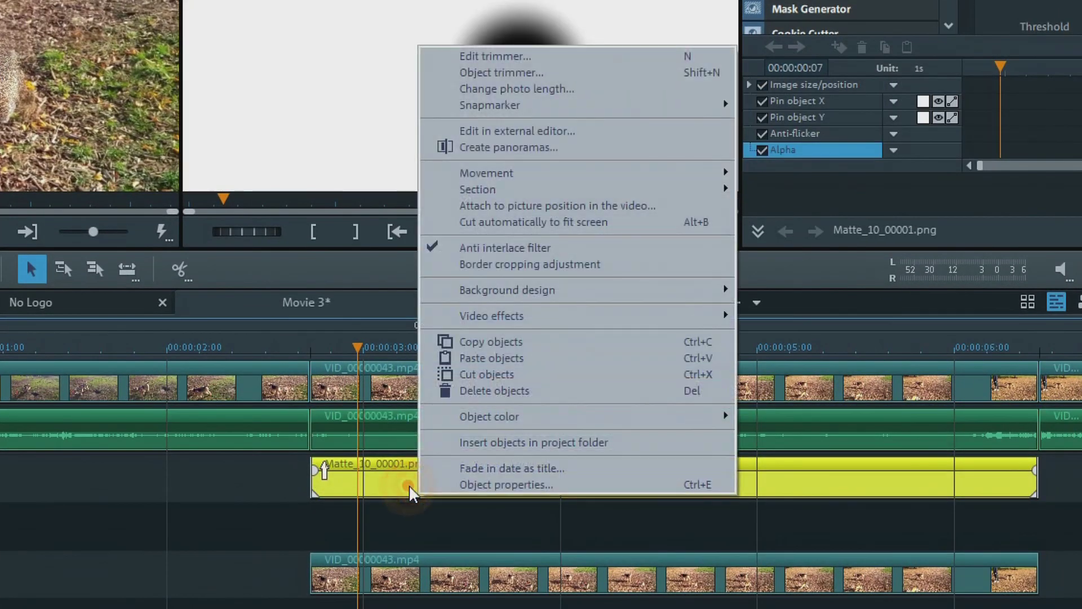
{"action": "left_click", "coordinate": [527, 342]}
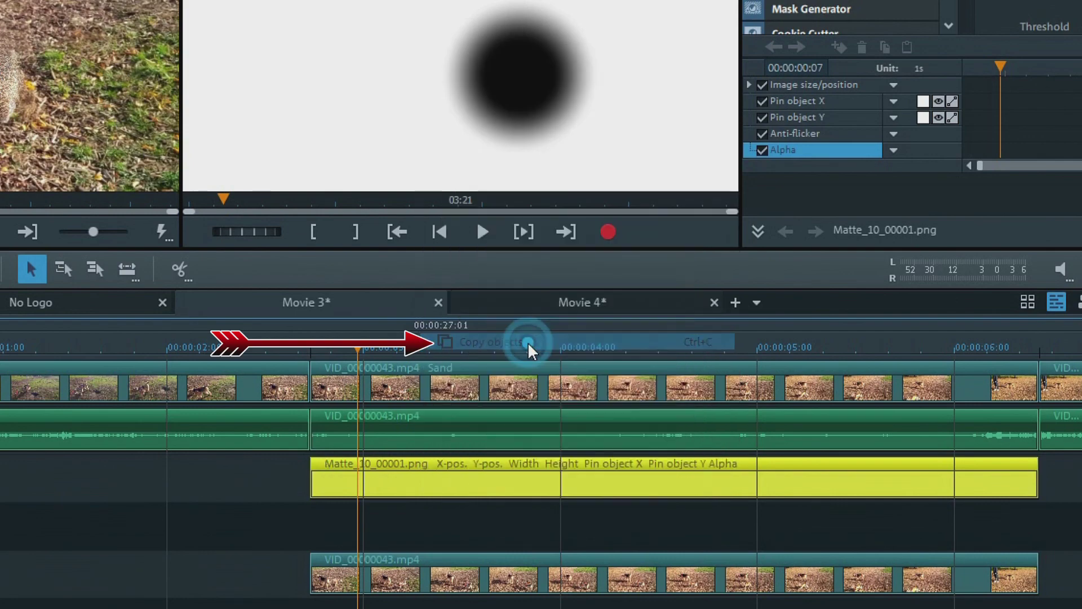
{"action": "left_click", "coordinate": [586, 304]}
{"action": "left_click", "coordinate": [301, 350]}
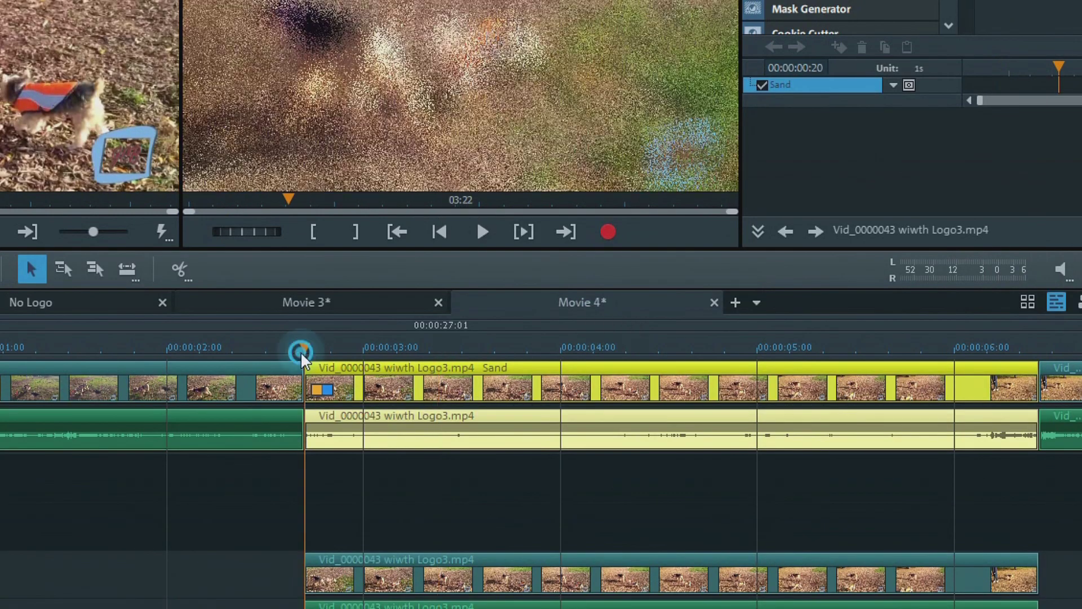
{"action": "right_click", "coordinate": [333, 486]}
{"action": "left_click", "coordinate": [387, 499]}
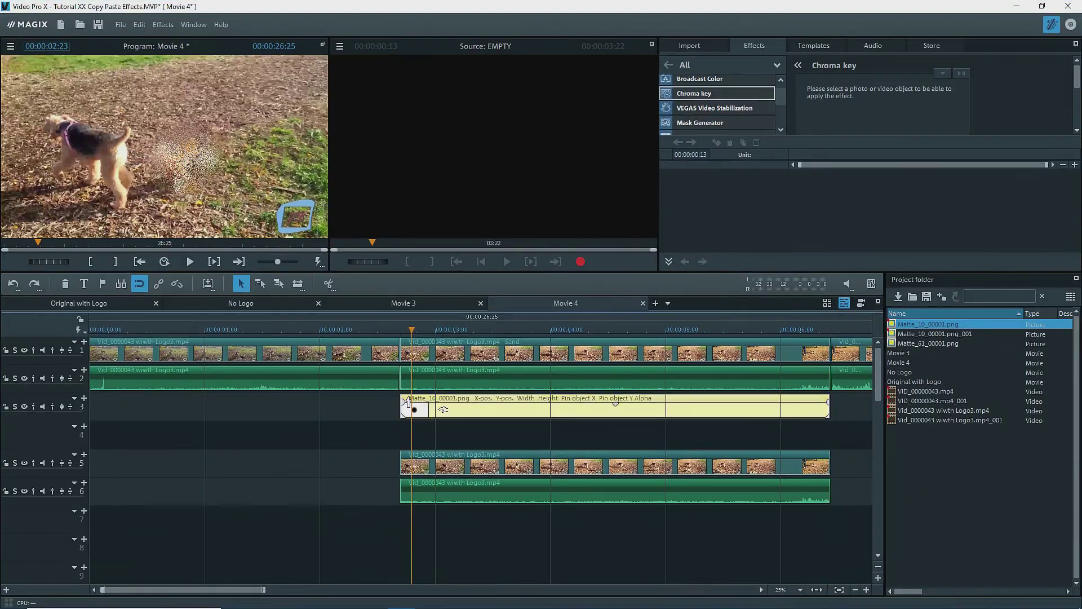
{"action": "left_click", "coordinate": [409, 402]}
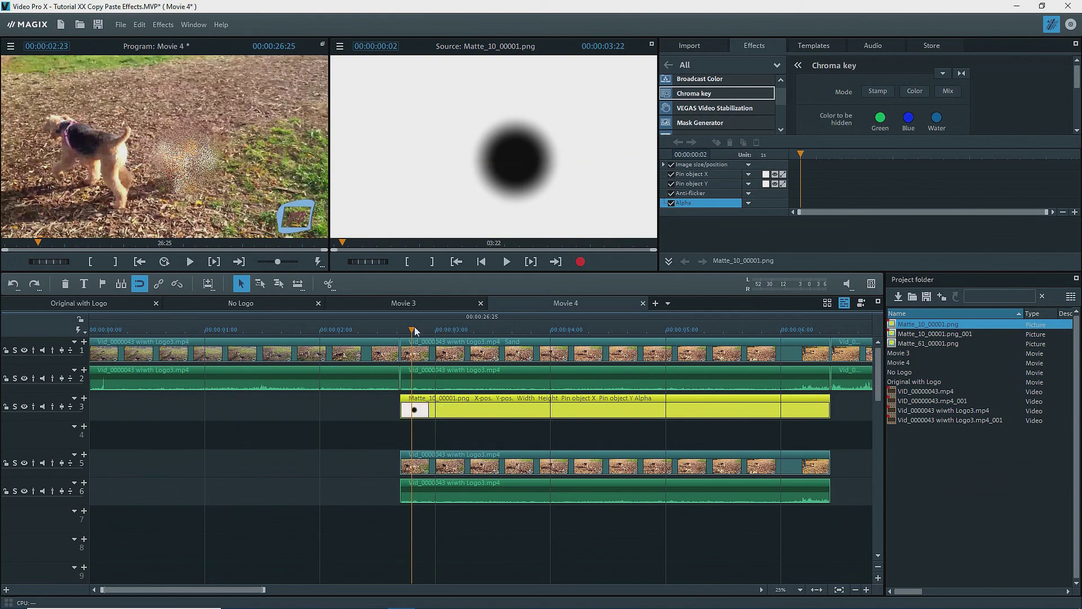
{"action": "key", "text": "space"}
{"action": "left_click_drag", "start_coordinate": [524, 342], "coordinate": [800, 348]}
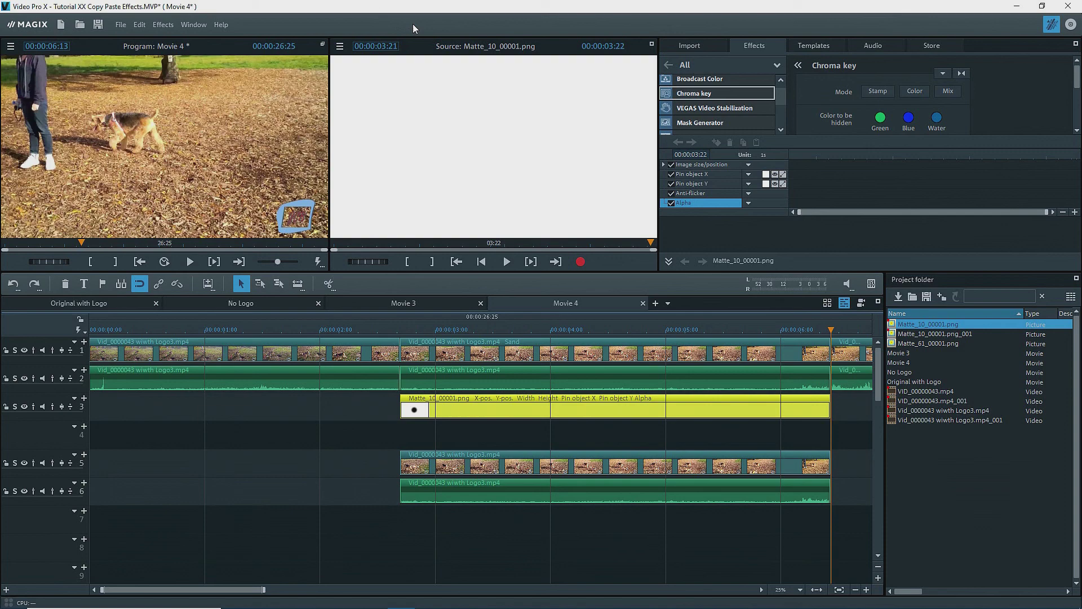
- Drag oval layer mask 61 onto Movie 3's track 4 and trim it to end with the first mask
{"action": "left_click", "coordinate": [418, 303]}
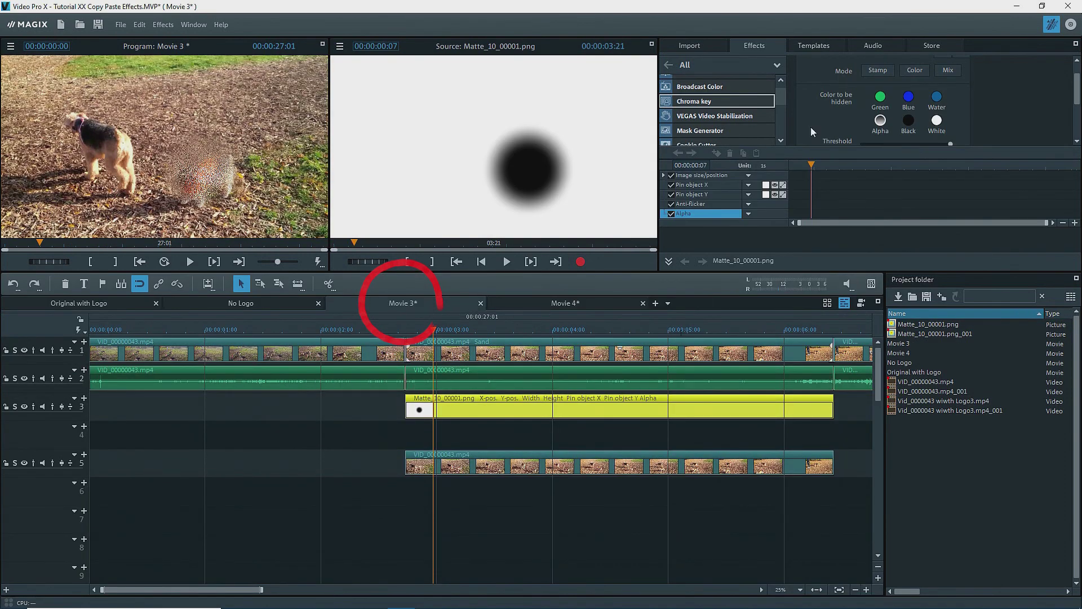
{"action": "left_click", "coordinate": [814, 45]}
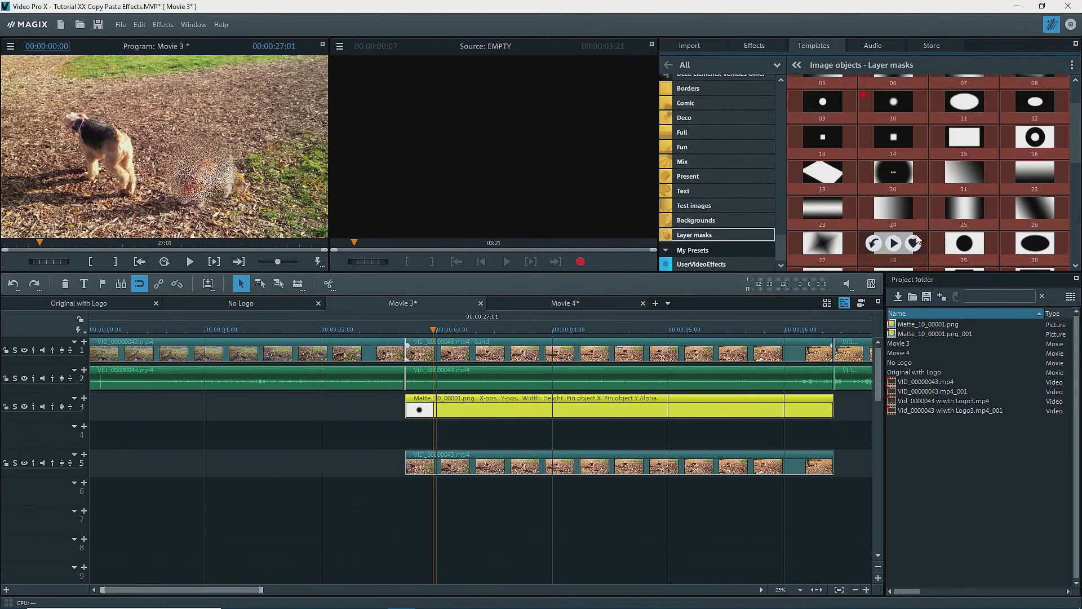
{"action": "scroll", "coordinate": [915, 235], "scroll_direction": "down", "scroll_amount": 6}
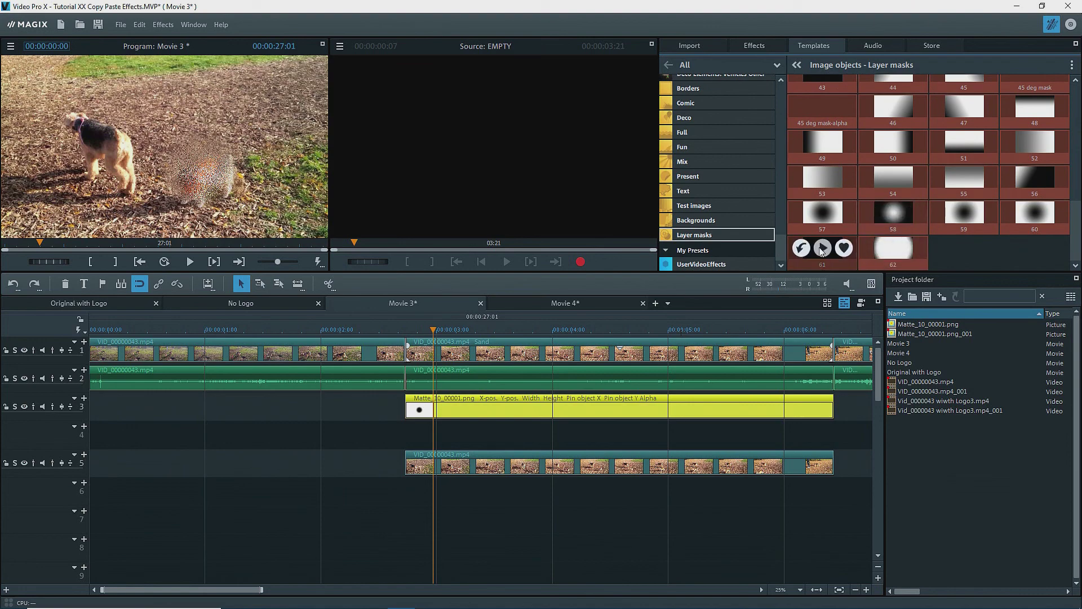
{"action": "left_click_drag", "start_coordinate": [821, 250], "coordinate": [442, 443]}
{"action": "left_click", "coordinate": [833, 330]}
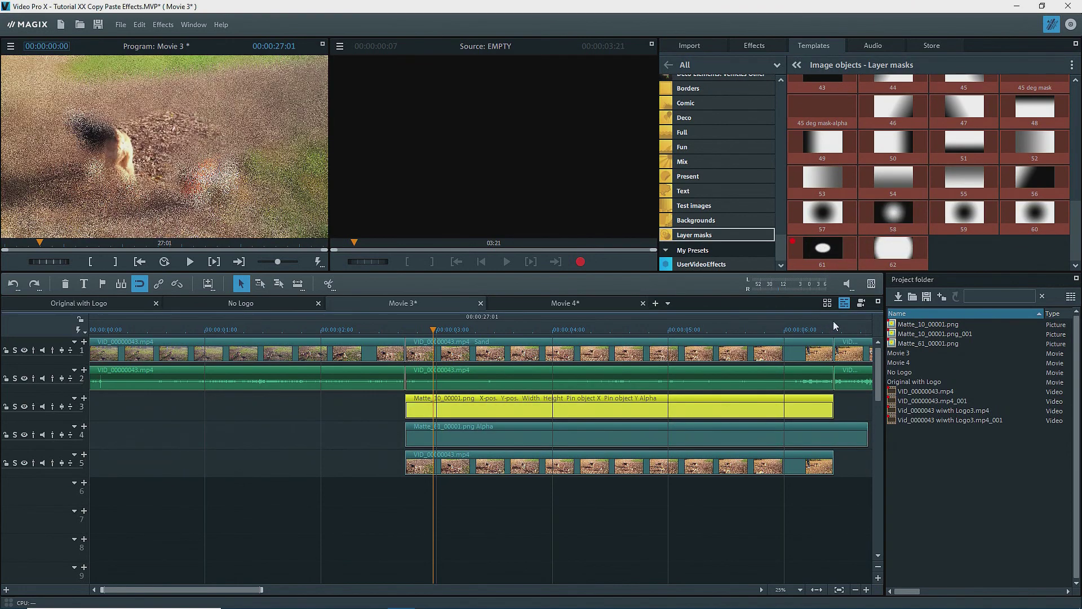
{"action": "left_click_drag", "start_coordinate": [867, 434], "coordinate": [833, 434]}
{"action": "left_click", "coordinate": [448, 329]}
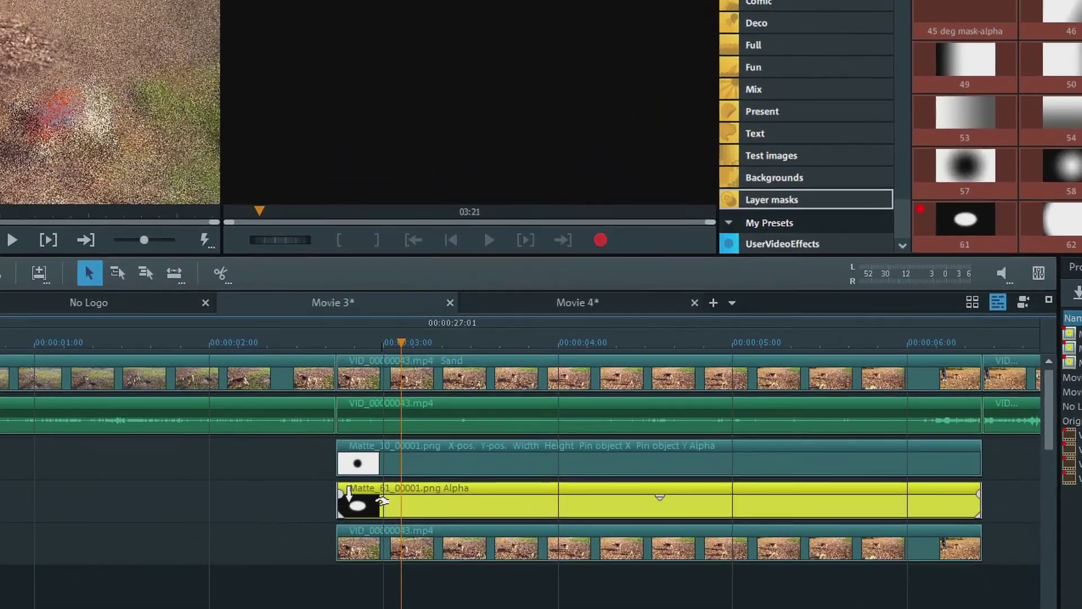
{"action": "left_click", "coordinate": [414, 431]}
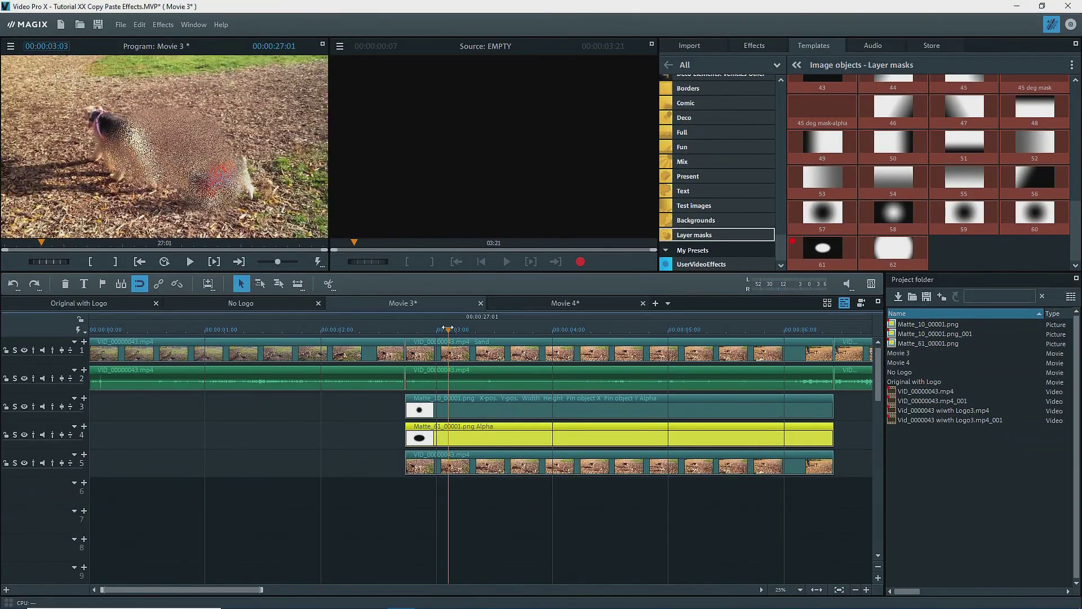
- At 2:22, move the oval mask over the left dog (-445, 25), zoom 95, slightly rotated
{"action": "left_click_drag", "start_coordinate": [448, 330], "coordinate": [406, 329]}
{"action": "left_click", "coordinate": [755, 45]}
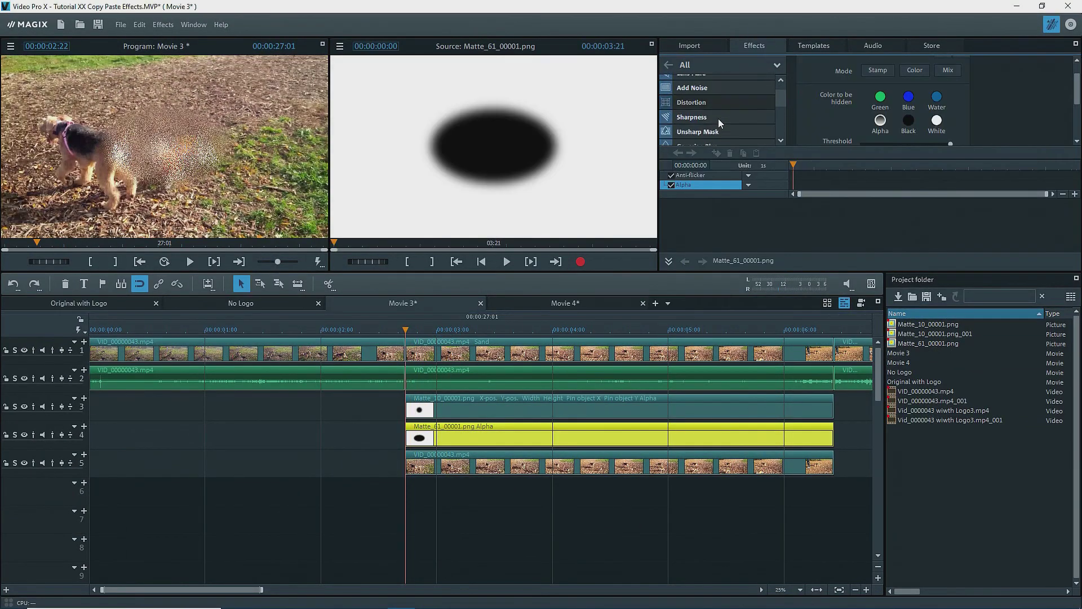
{"action": "left_click", "coordinate": [699, 97]}
{"action": "left_click", "coordinate": [162, 145]}
{"action": "left_click_drag", "start_coordinate": [161, 145], "coordinate": [82, 143]}
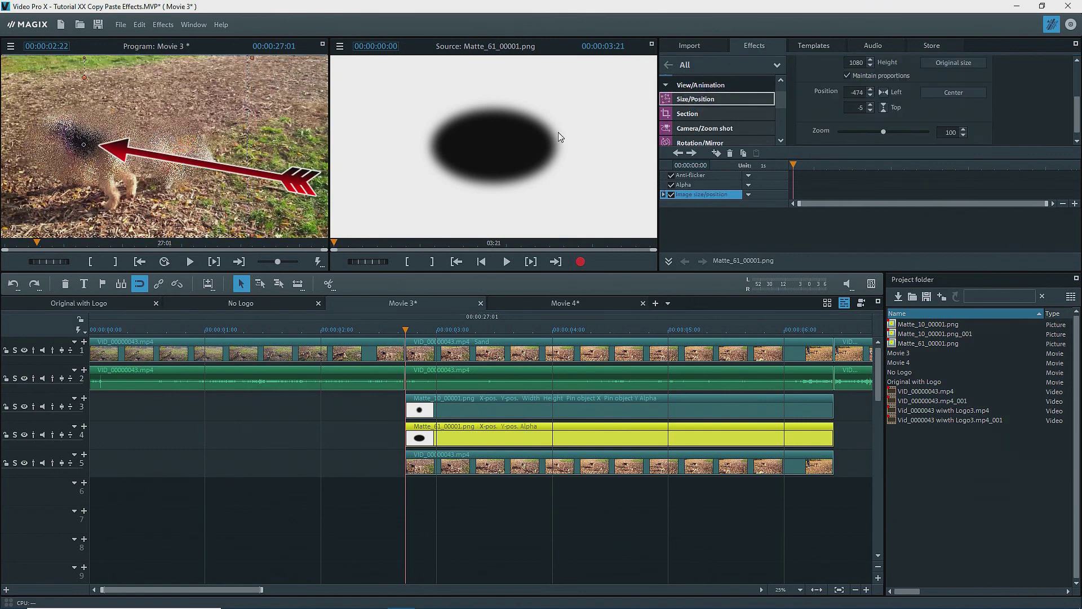
{"action": "left_click", "coordinate": [963, 136]}
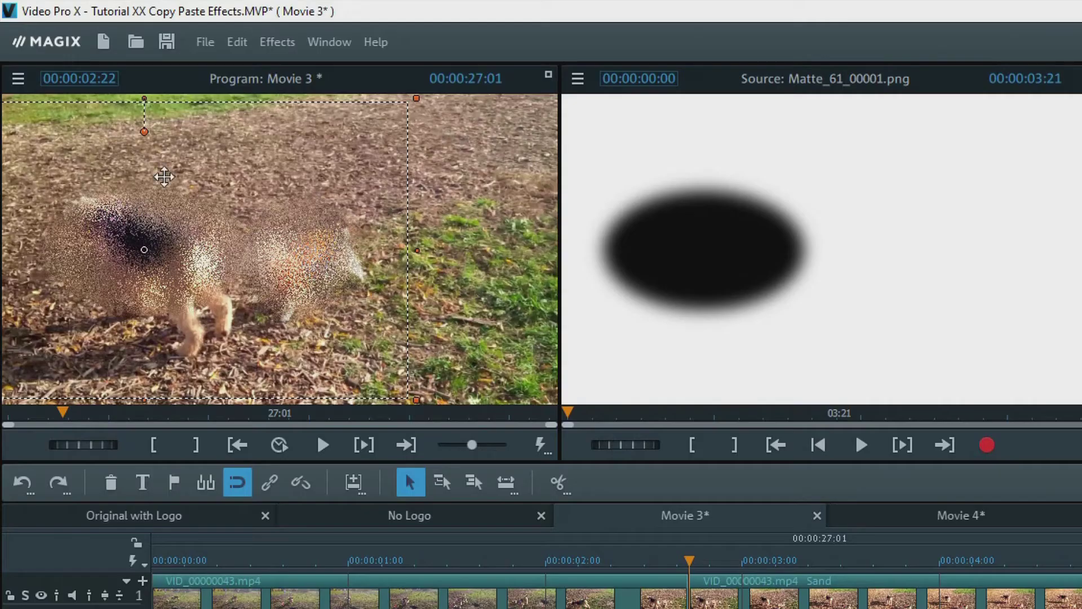
{"action": "left_click_drag", "start_coordinate": [86, 75], "coordinate": [89, 78]}
{"action": "left_click_drag", "start_coordinate": [151, 130], "coordinate": [153, 130]}
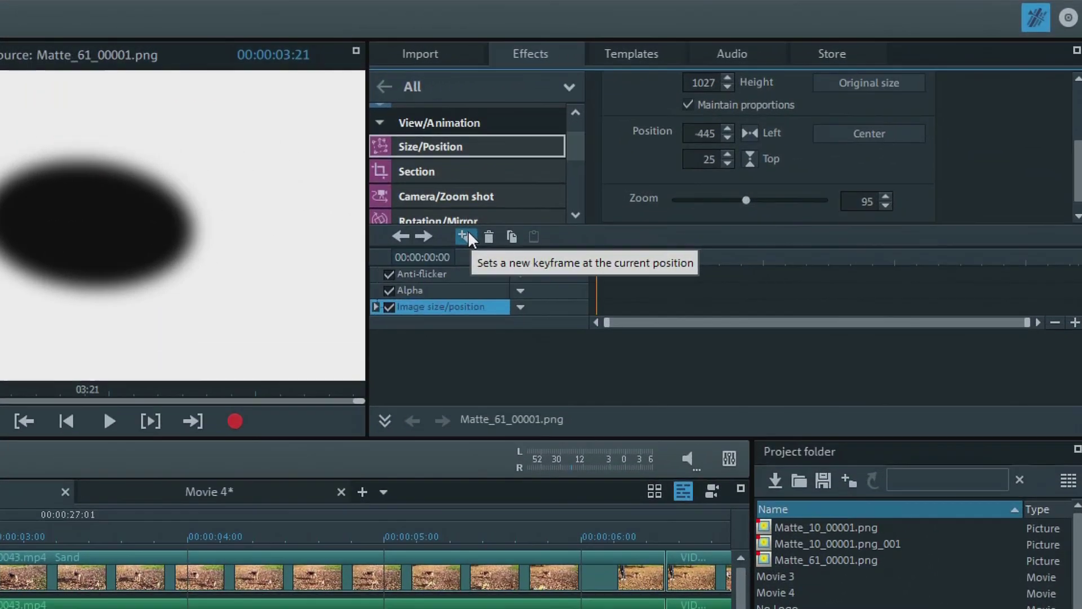
- Set a starting keyframe, then shift the oval mask onto the dog a few frames later
{"action": "left_click", "coordinate": [716, 153]}
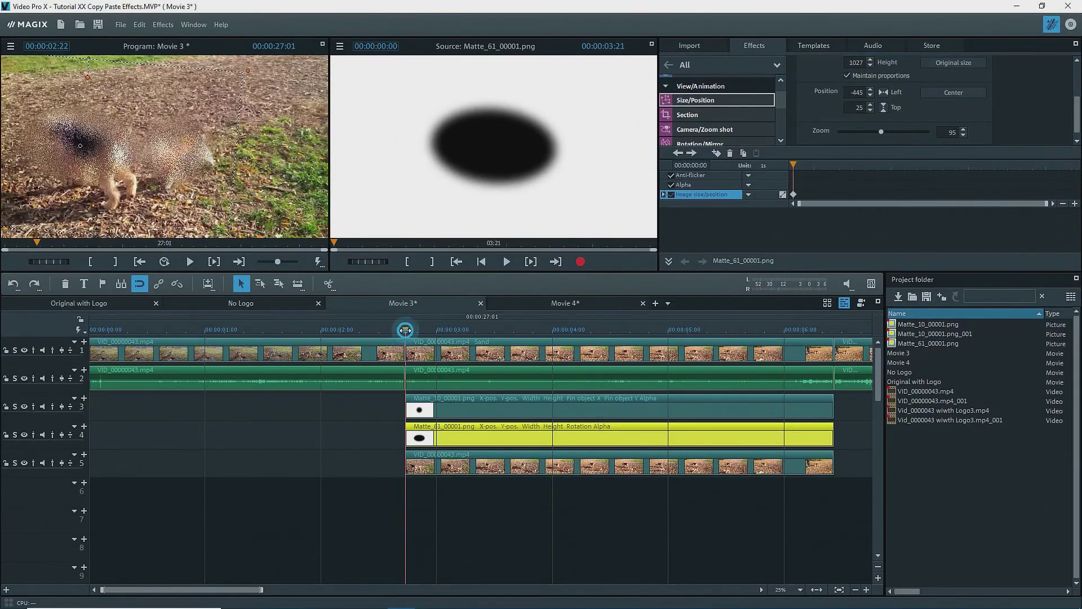
{"action": "left_click_drag", "start_coordinate": [409, 330], "coordinate": [445, 338]}
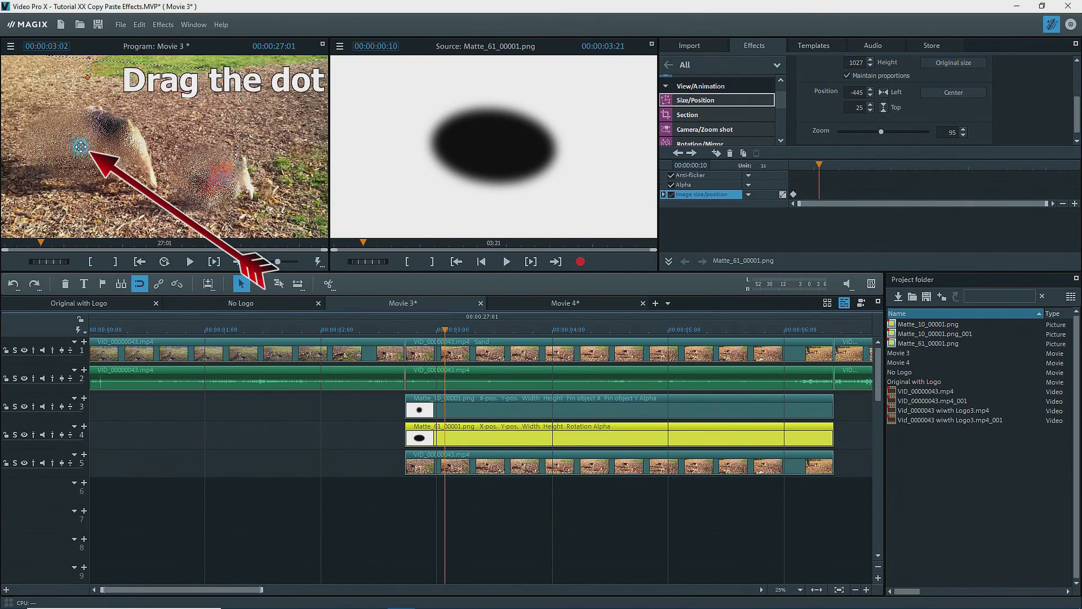
{"action": "left_click_drag", "start_coordinate": [111, 134], "coordinate": [114, 135]}
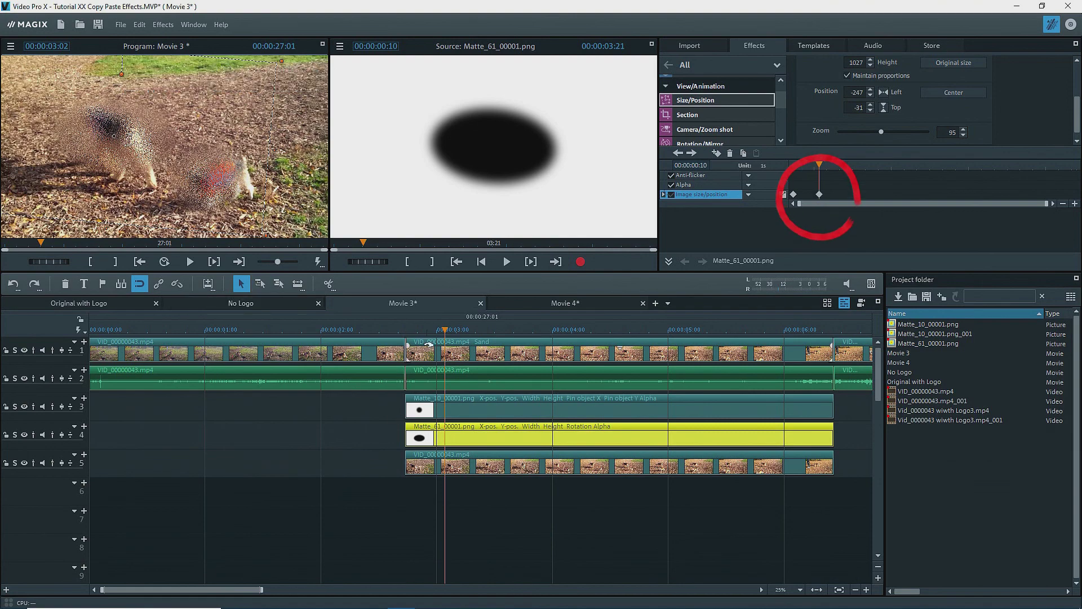
{"action": "left_click_drag", "start_coordinate": [445, 332], "coordinate": [562, 334]}
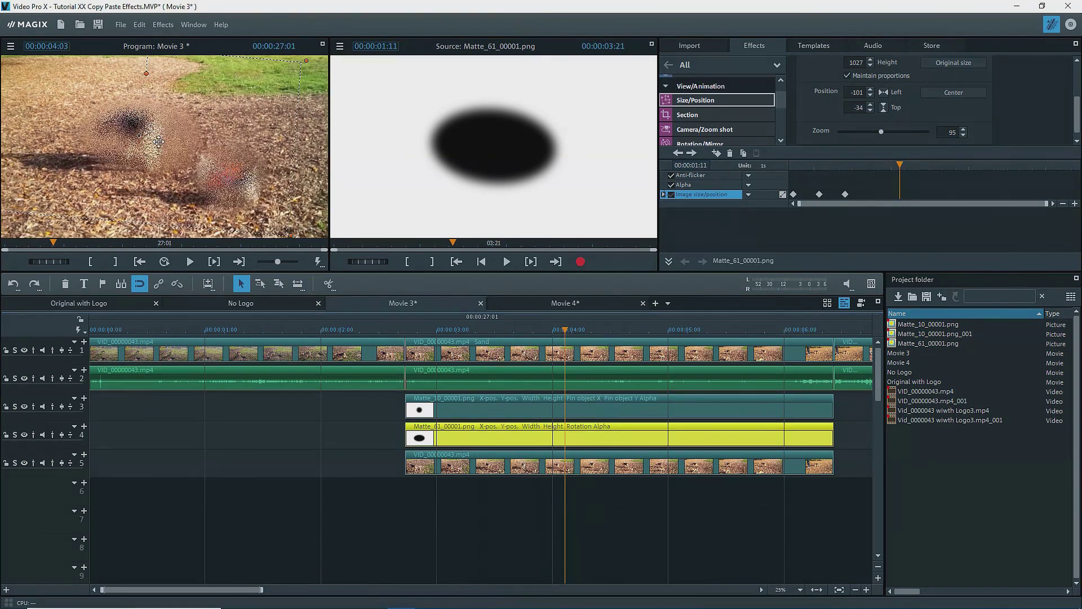
- Reduce the mask zoom from 95 to 84 and keep repositioning it over the dog toward the clip's end
{"action": "left_click_drag", "start_coordinate": [880, 134], "coordinate": [875, 132]}
{"action": "key", "text": "space"}
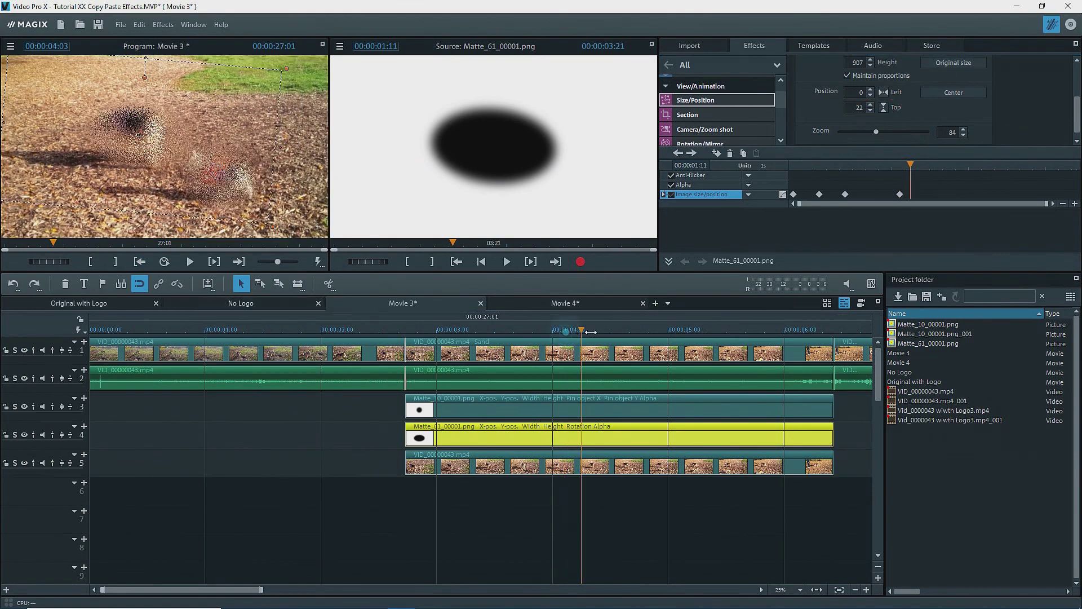
{"action": "key", "text": "space"}
{"action": "left_click_drag", "start_coordinate": [99, 125], "coordinate": [127, 134]}
{"action": "key", "text": "space"}
{"action": "key", "text": "space"}
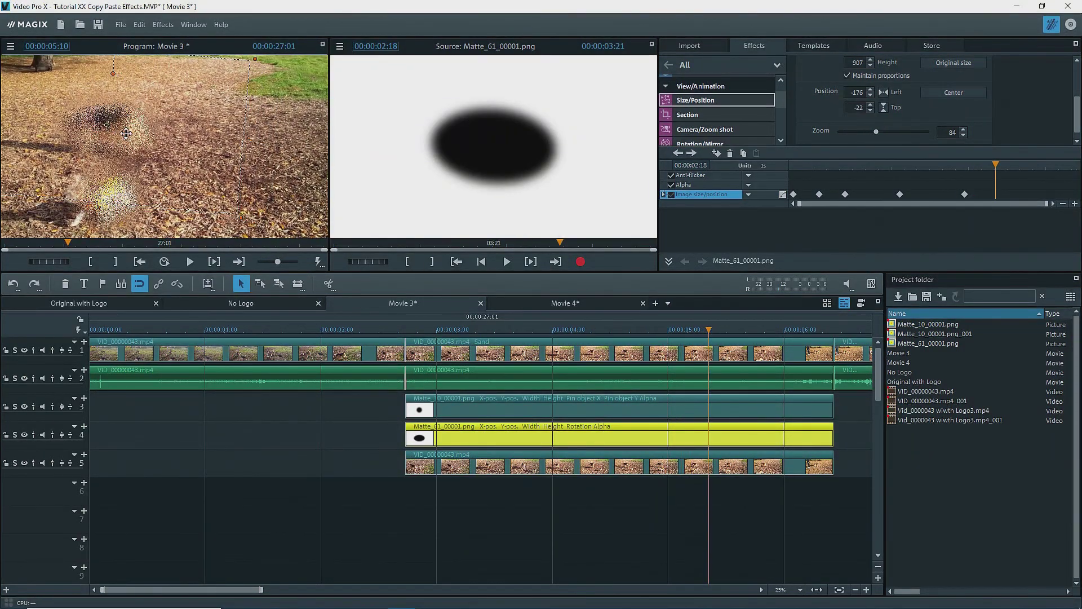
{"action": "left_click_drag", "start_coordinate": [708, 328], "coordinate": [814, 351]}
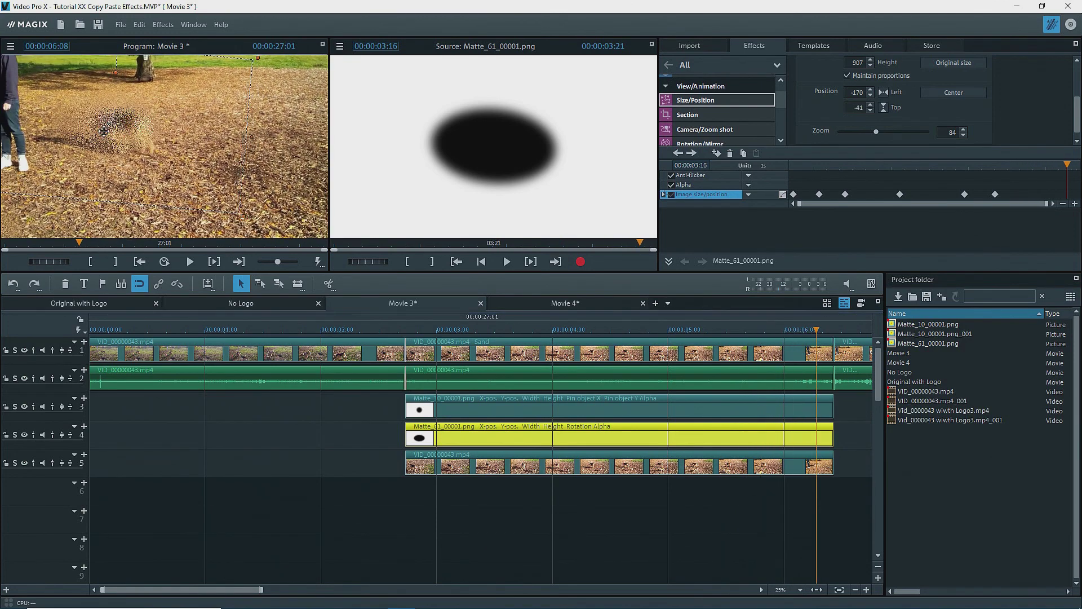
- Play back from 2:22 to check the mask tracking, then copy the Matte_61 mask clip
{"action": "left_click", "coordinate": [405, 330]}
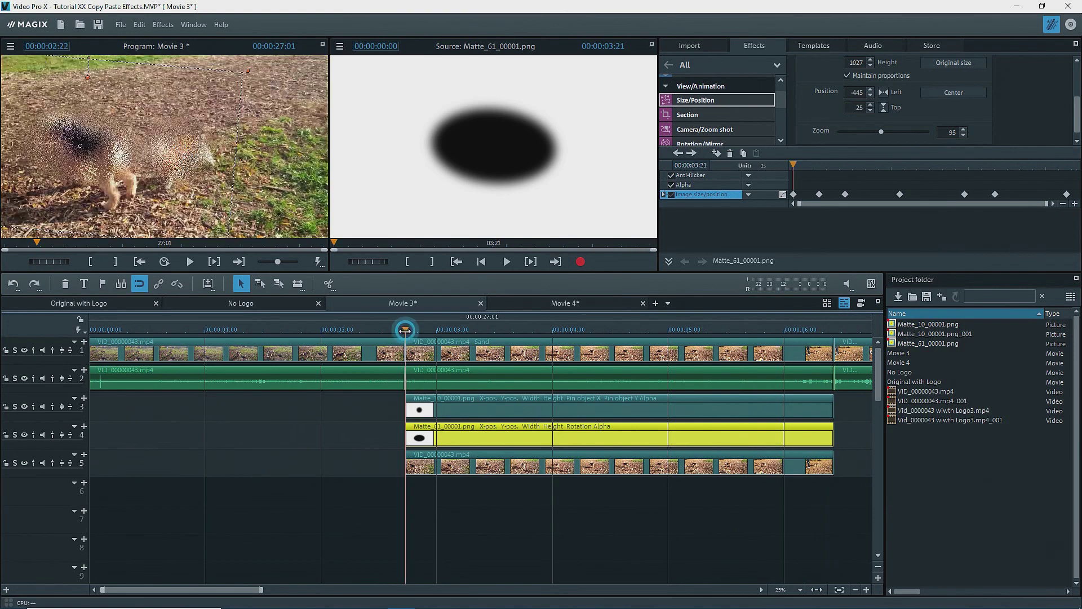
{"action": "key", "text": "space"}
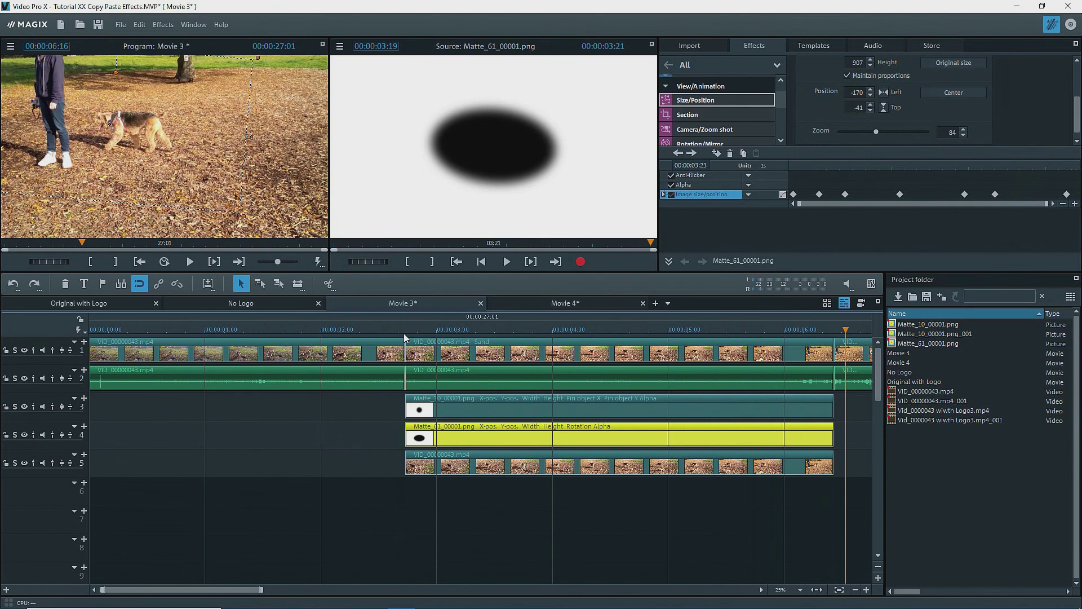
{"action": "right_click", "coordinate": [479, 435]}
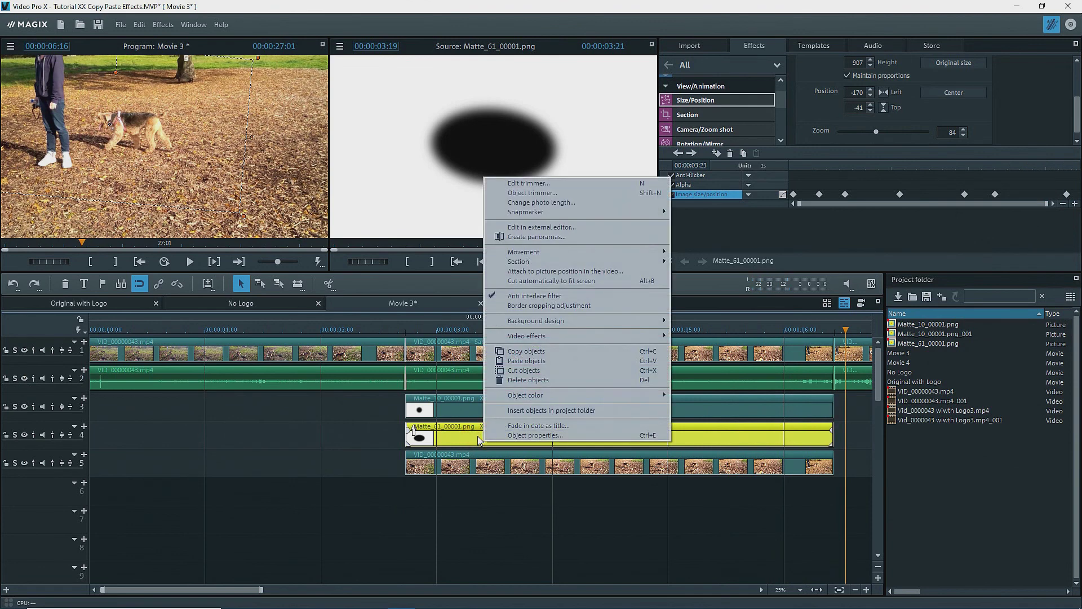
{"action": "left_click", "coordinate": [554, 353]}
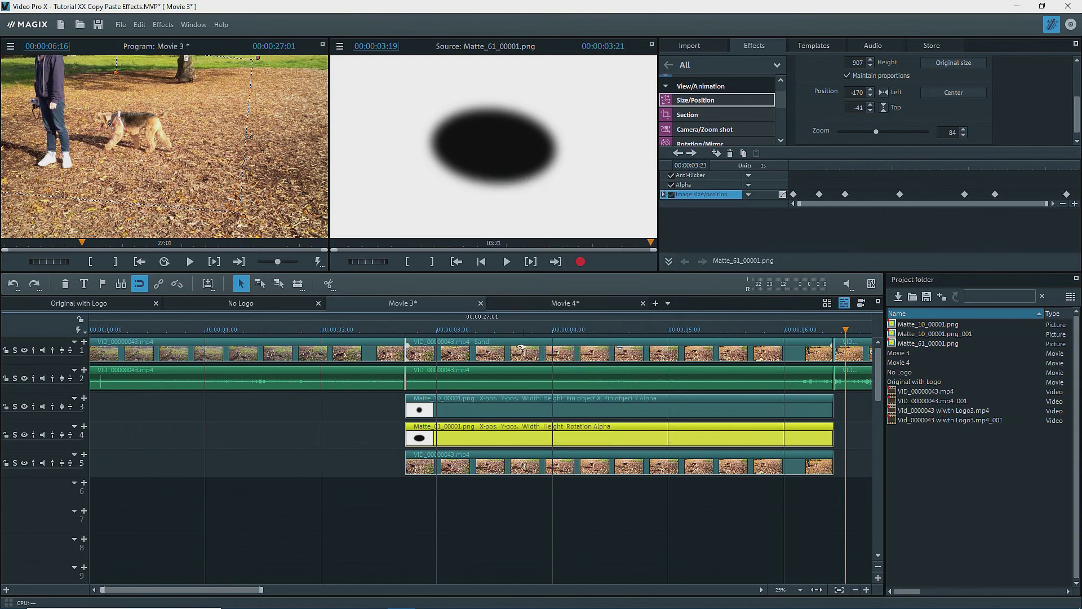
- Paste the oval mask onto empty track 4 in Movie 4 and check its keyframes from 2:21
{"action": "left_click", "coordinate": [570, 305]}
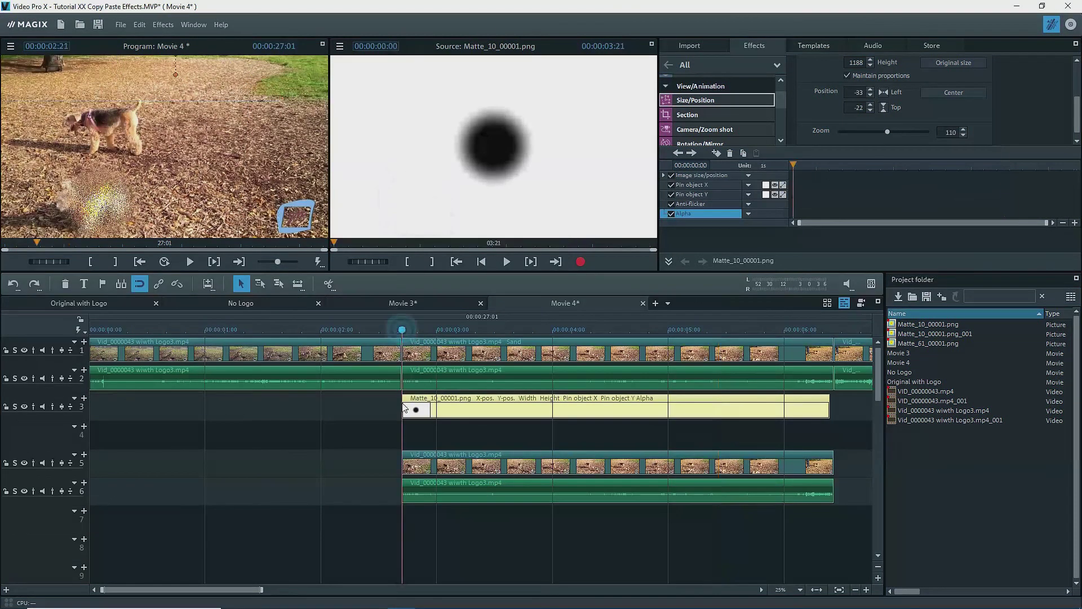
{"action": "left_click", "coordinate": [414, 434]}
{"action": "right_click", "coordinate": [414, 434]}
{"action": "left_click", "coordinate": [445, 443]}
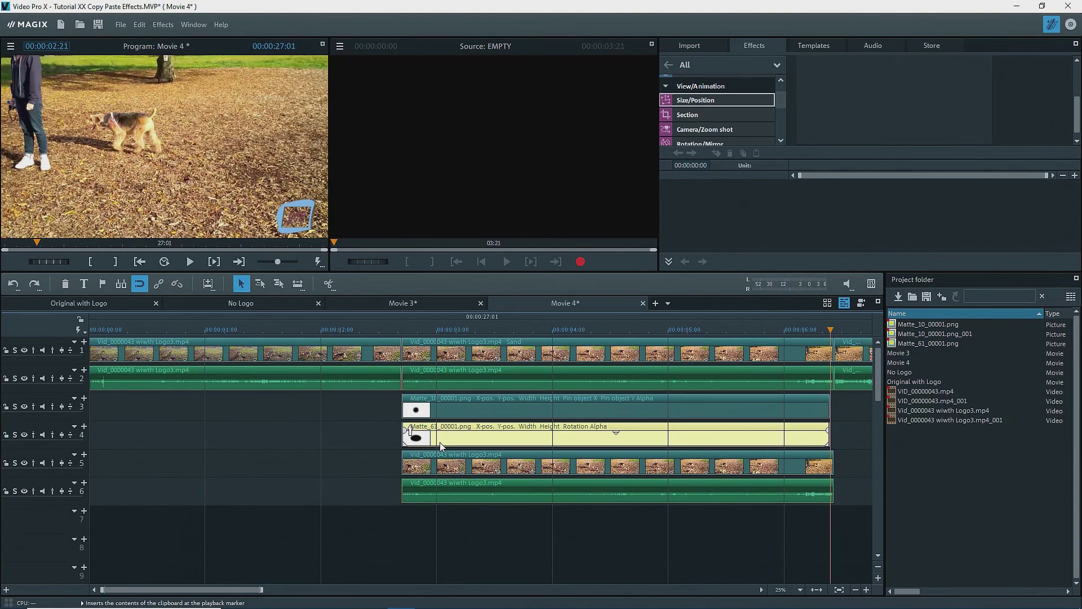
{"action": "left_click", "coordinate": [461, 442]}
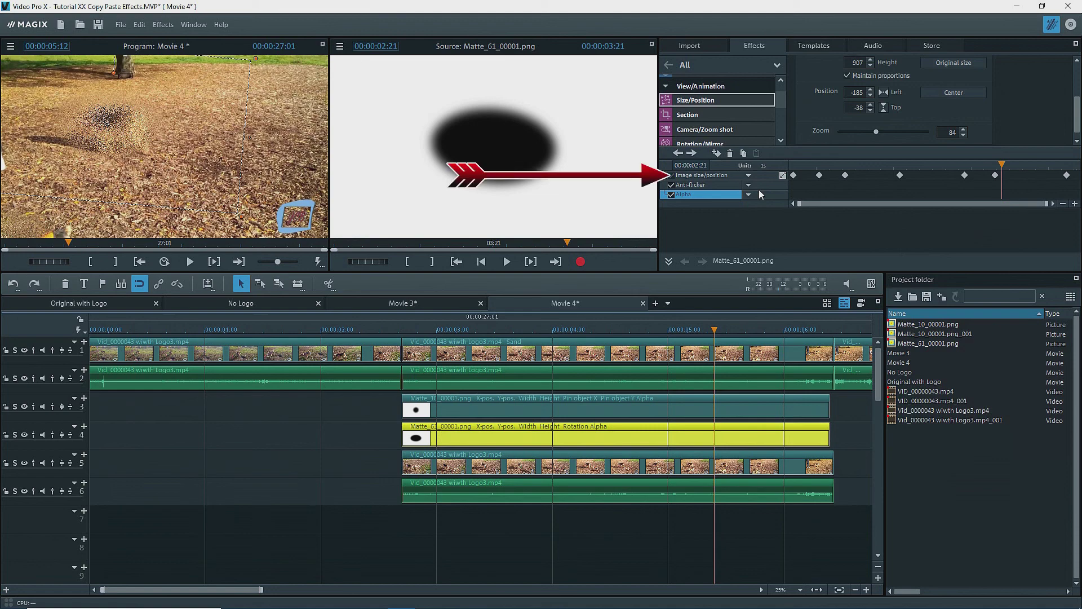
{"action": "left_click", "coordinate": [400, 331]}
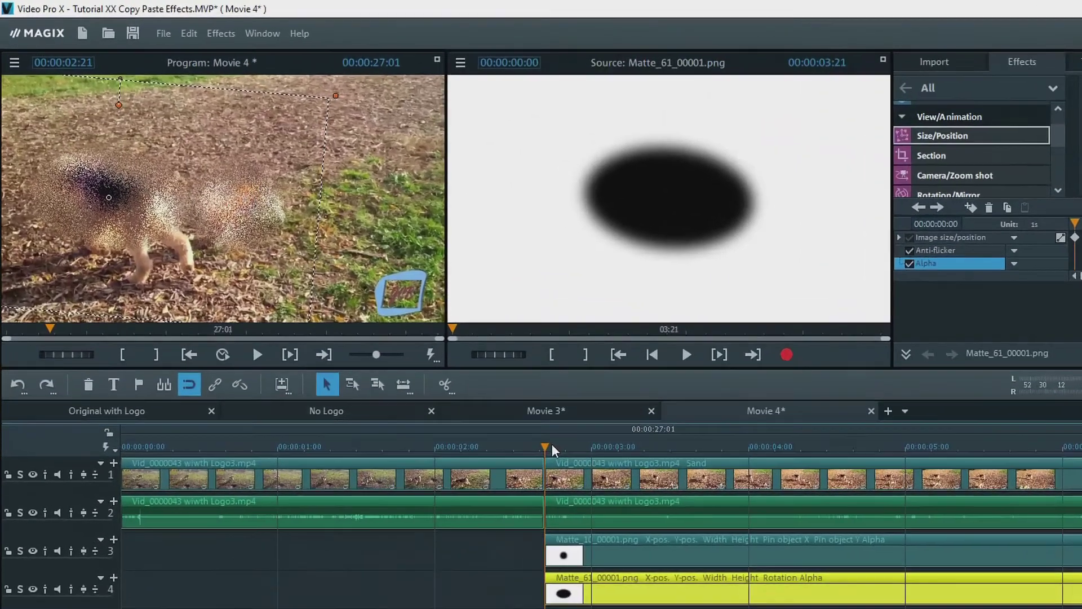
{"action": "key", "text": "space"}
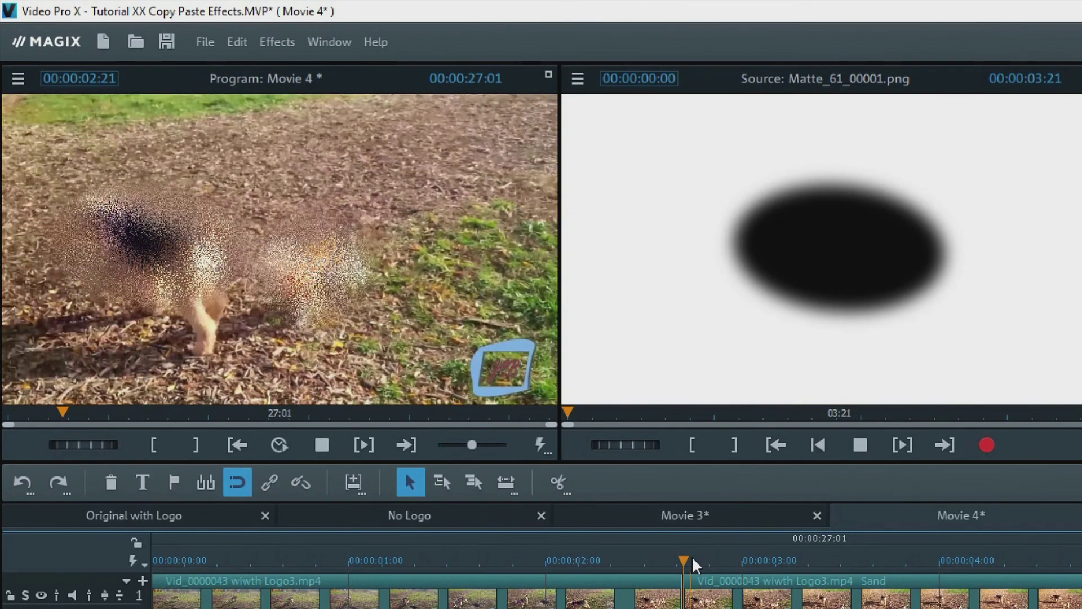